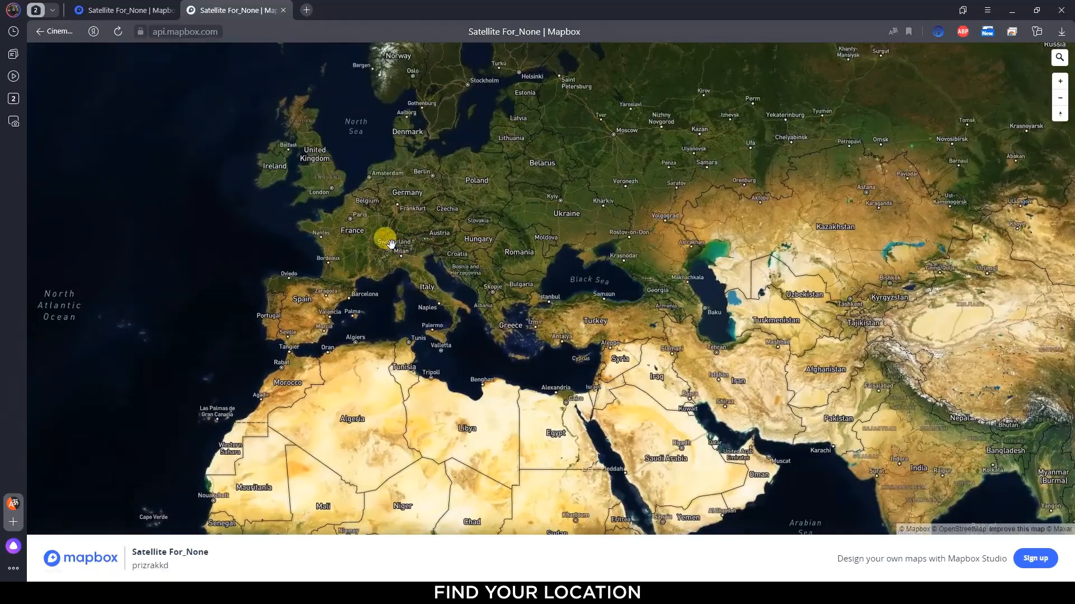
Bring the Interlaken area in Switzerland into view on the Mapbox satellite map and copy the map link
drag(315, 201, 698, 227)
scroll(547, 293, up, 4)
scroll(548, 295, up, 10)
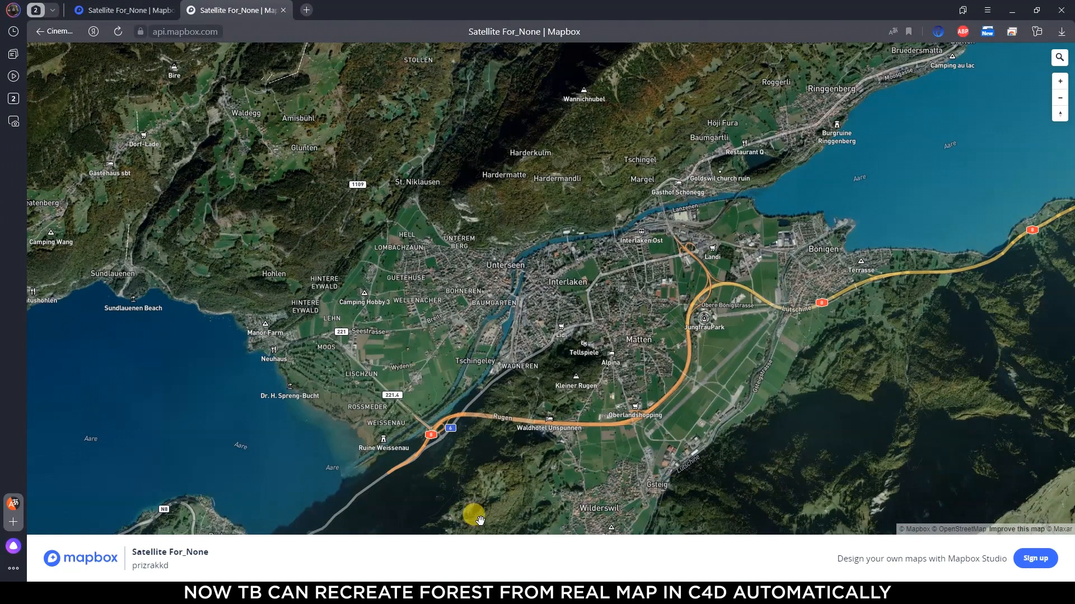
click(302, 32)
right_click(303, 32)
click(336, 82)
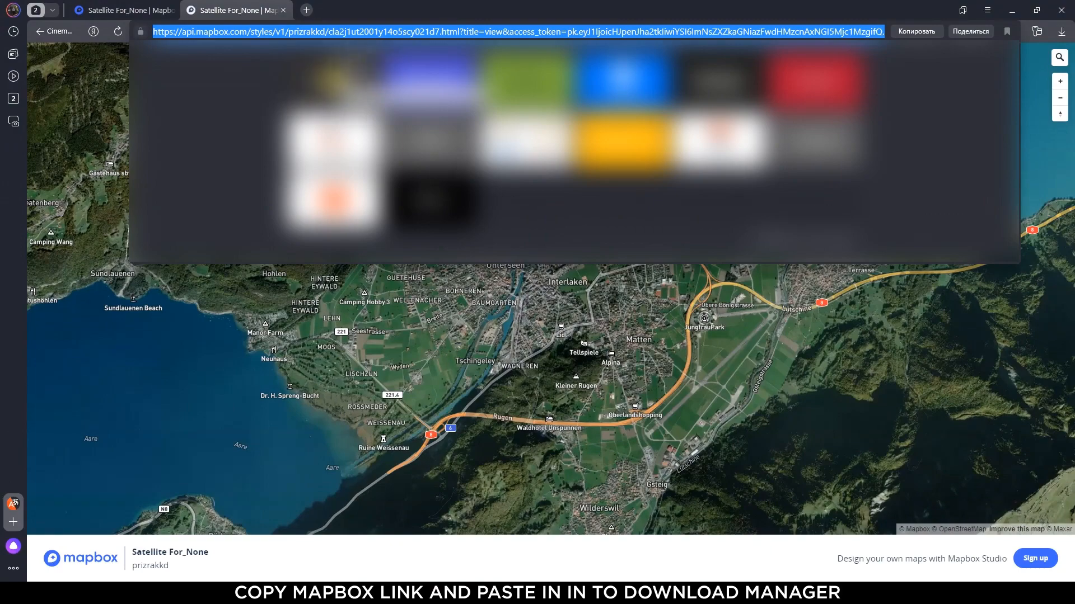
In Cinema 4D's Download Manager, paste the map link, choose Satellite style with Displacement and Forest, and download the 4K maps
key(alt+Tab)
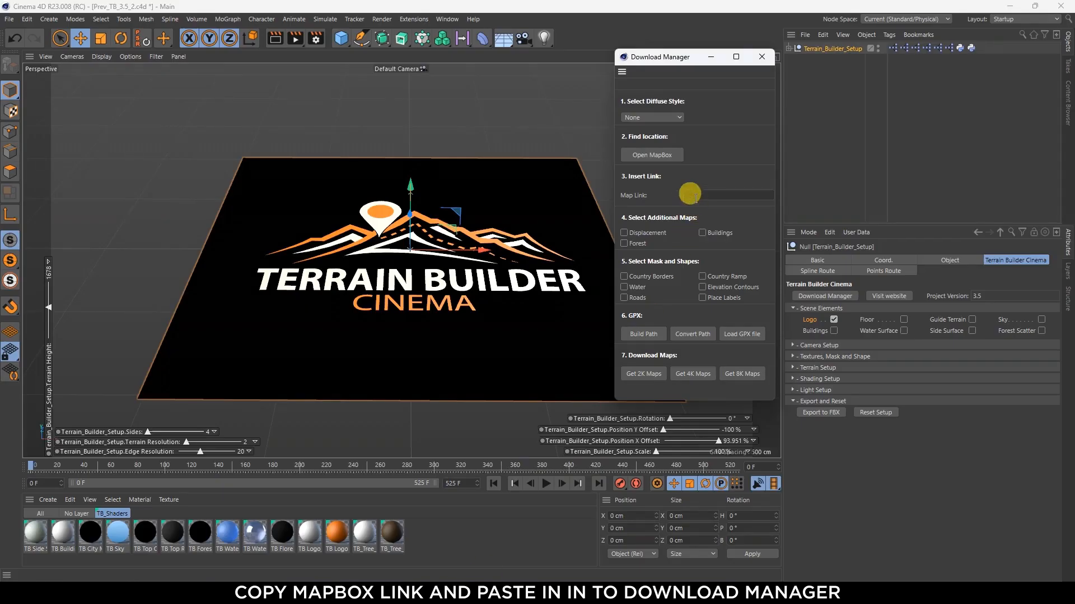
click(641, 117)
click(647, 144)
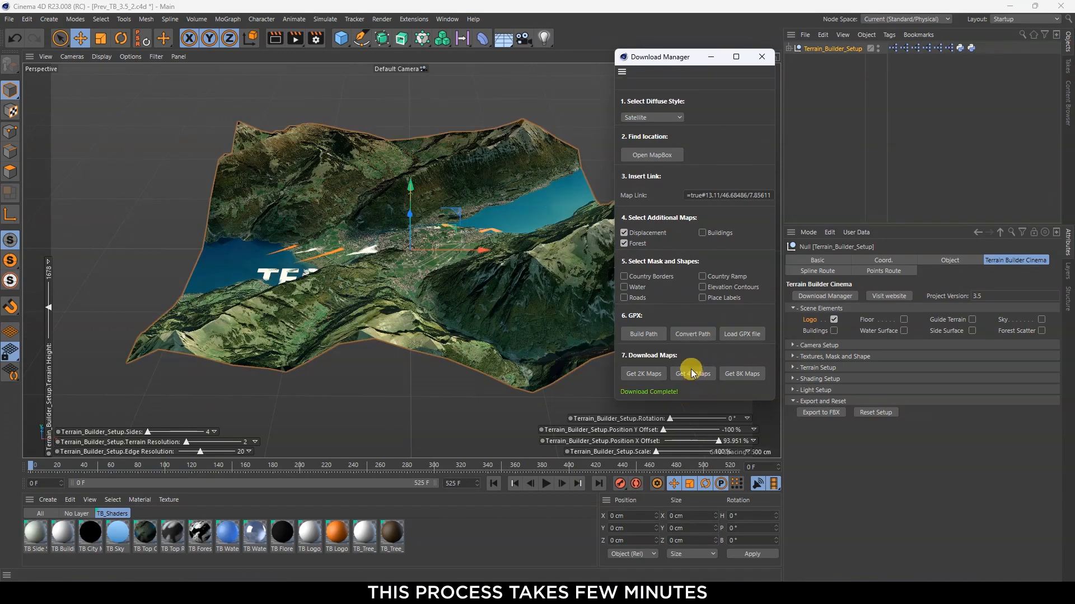
click(760, 57)
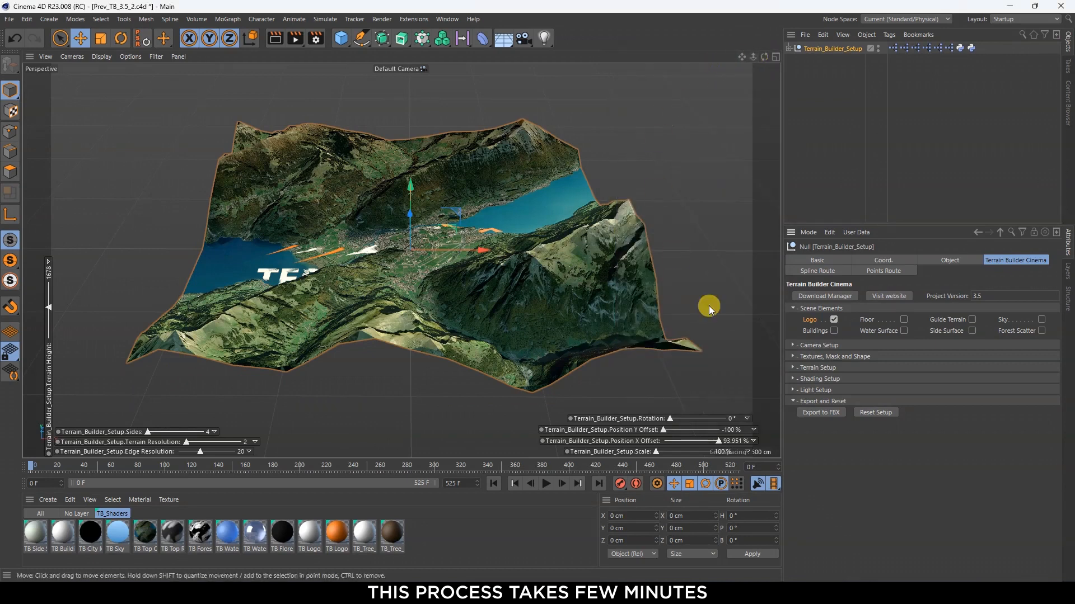
Enable Forest Scatter on the terrain and set the forest's mesh mode to Preview
click(1041, 331)
alt+drag(471, 307, 760, 351)
click(817, 379)
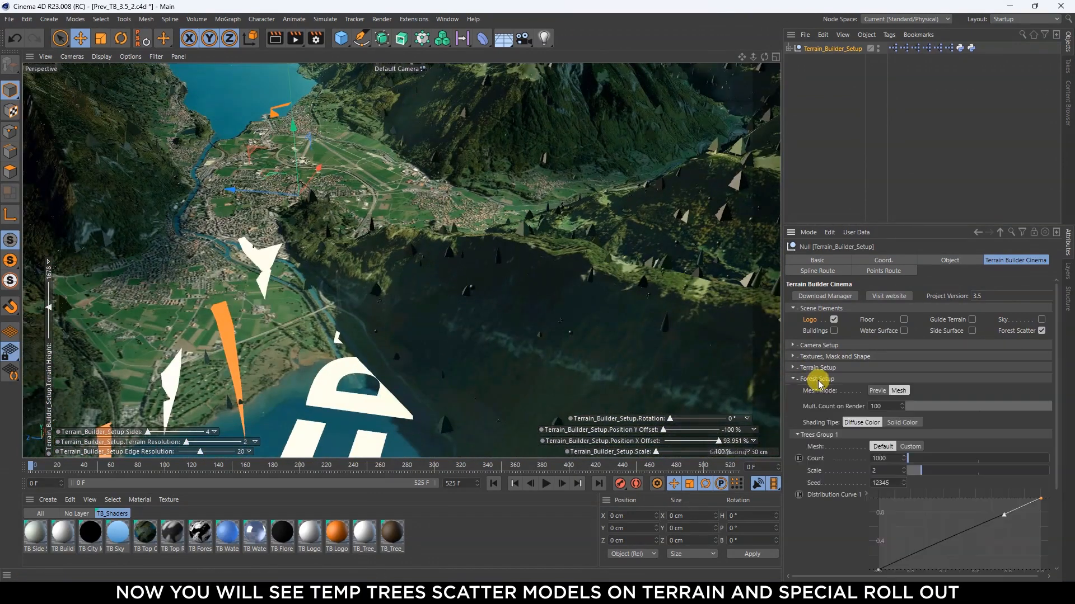
click(877, 391)
alt+drag(443, 246, 512, 275)
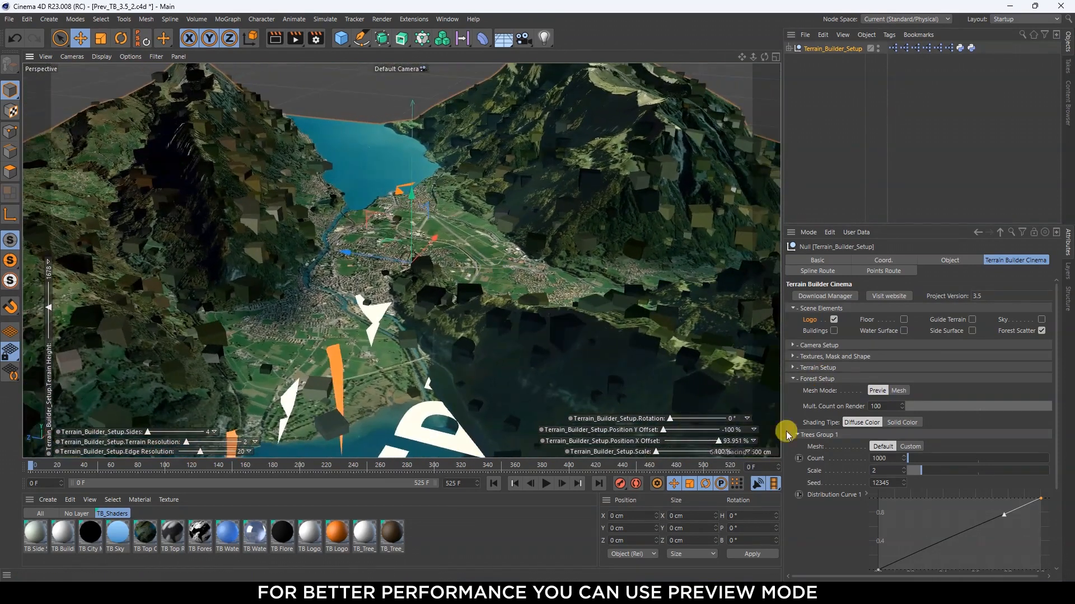
Set the forest's shading type to Solid Color and its mesh mode to Mesh
click(899, 423)
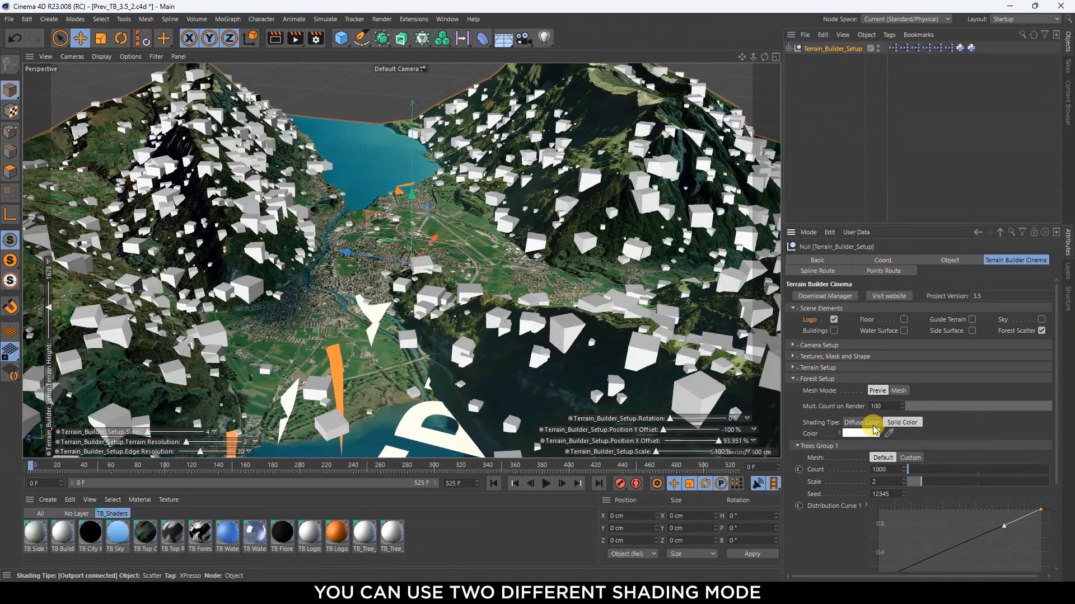
click(897, 391)
alt+drag(511, 329, 545, 348)
Raise the Trees Group 1 count to about 5906 and set the forest's render count multiplier to 10
drag(909, 471, 912, 473)
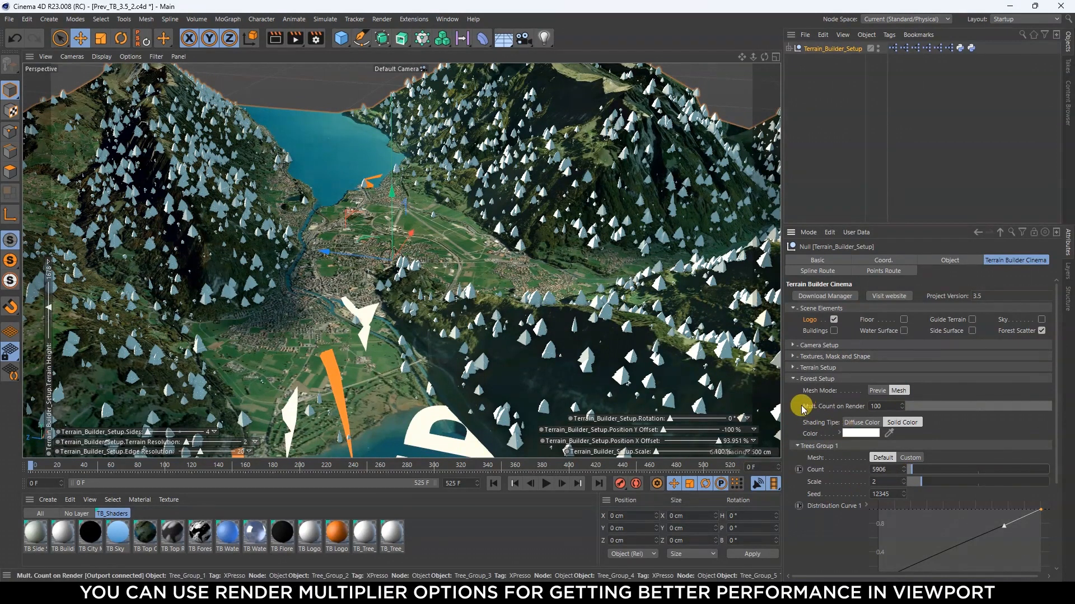
text(1)
key(Return)
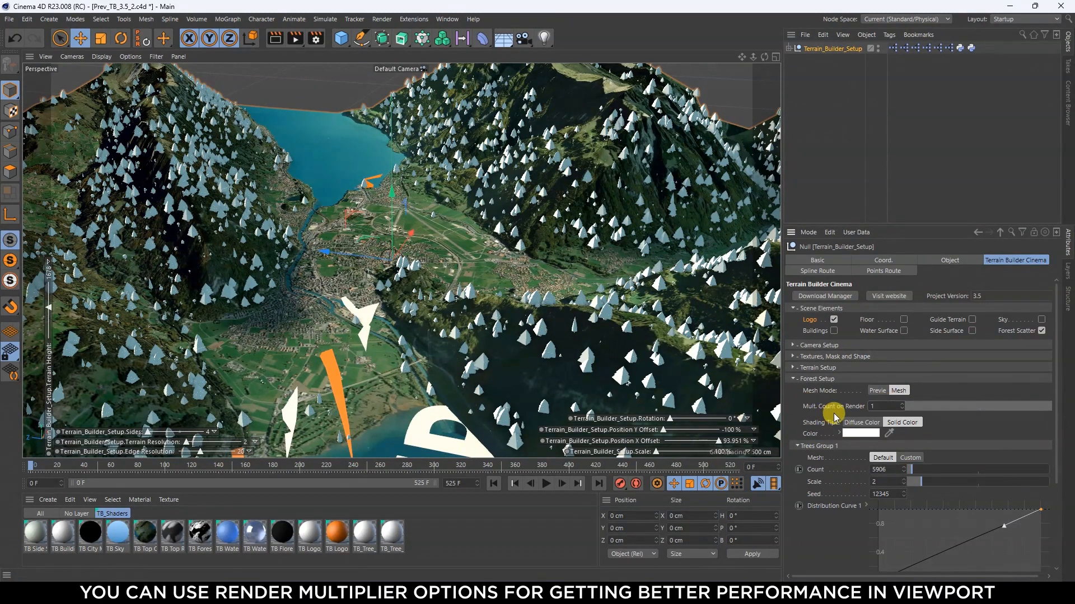
alt+drag(470, 335, 541, 352)
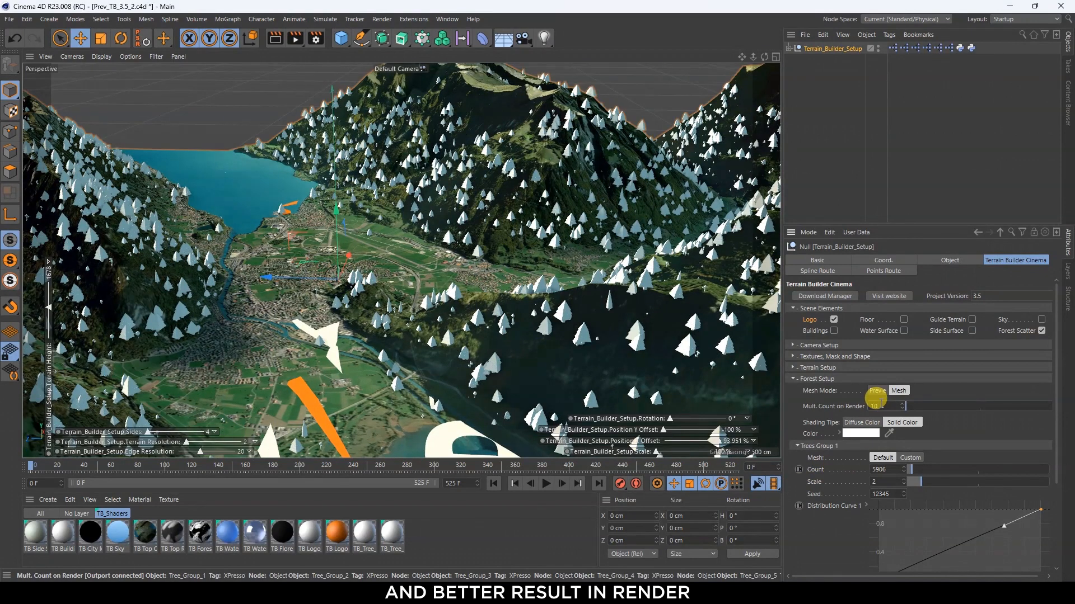
Test-render the solid-colored forest in the Picture Viewer, stopping the render before it completes
click(296, 39)
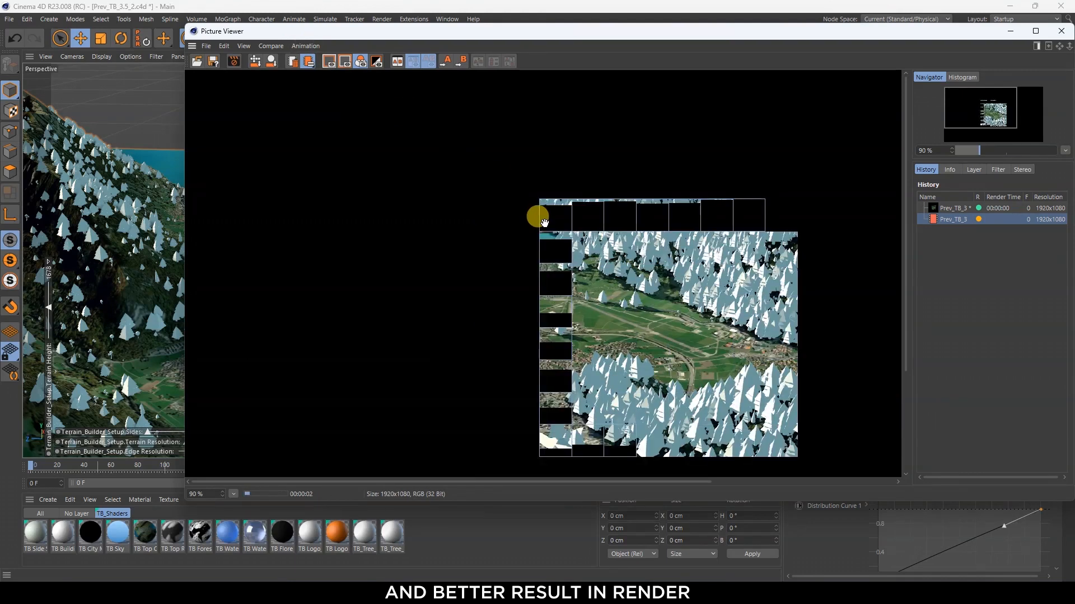
scroll(699, 330, down, 2)
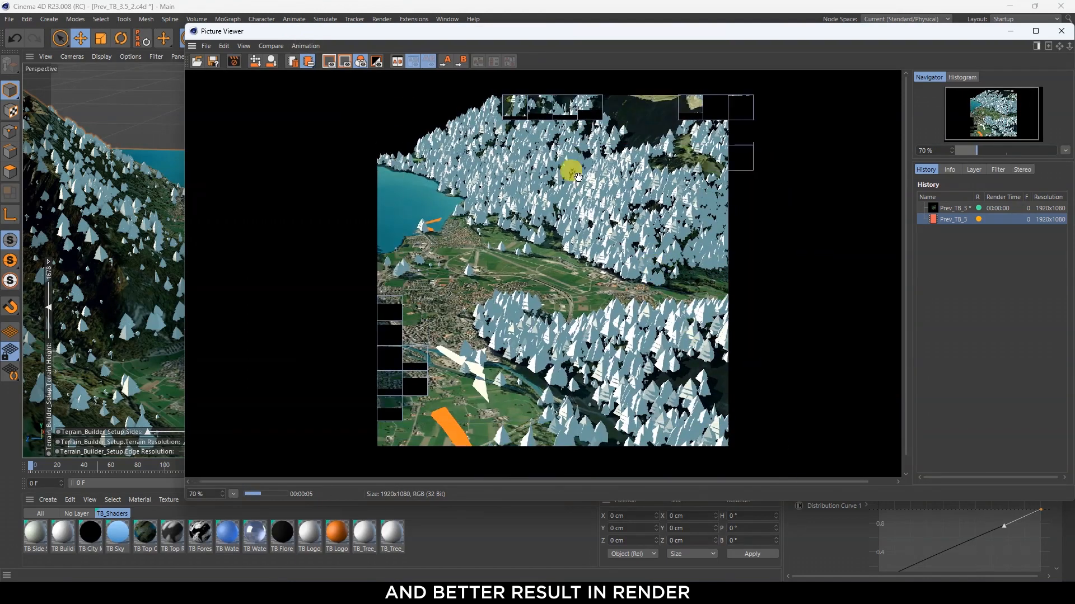
key(Escape)
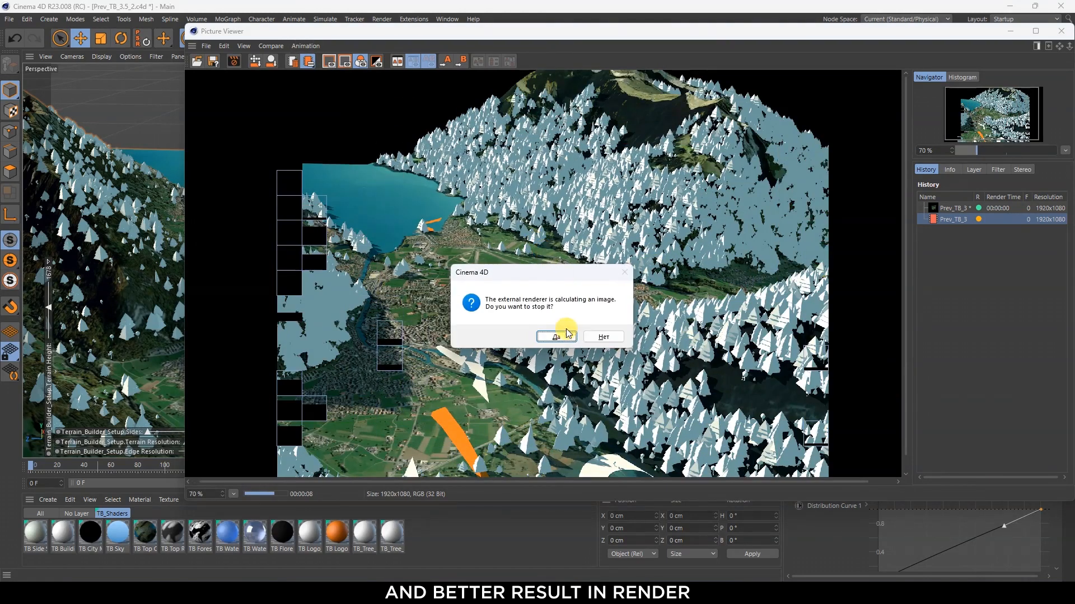
click(556, 336)
click(1061, 31)
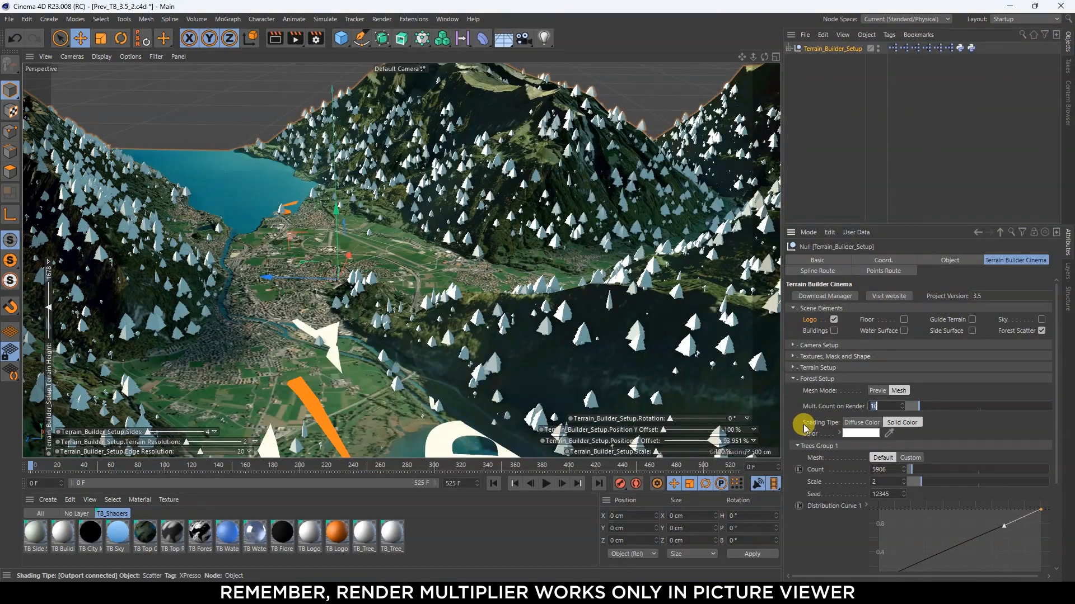
Set the forest's shading type to Diffuse Color and hide the Logo scene element
click(865, 423)
alt+drag(540, 287, 474, 260)
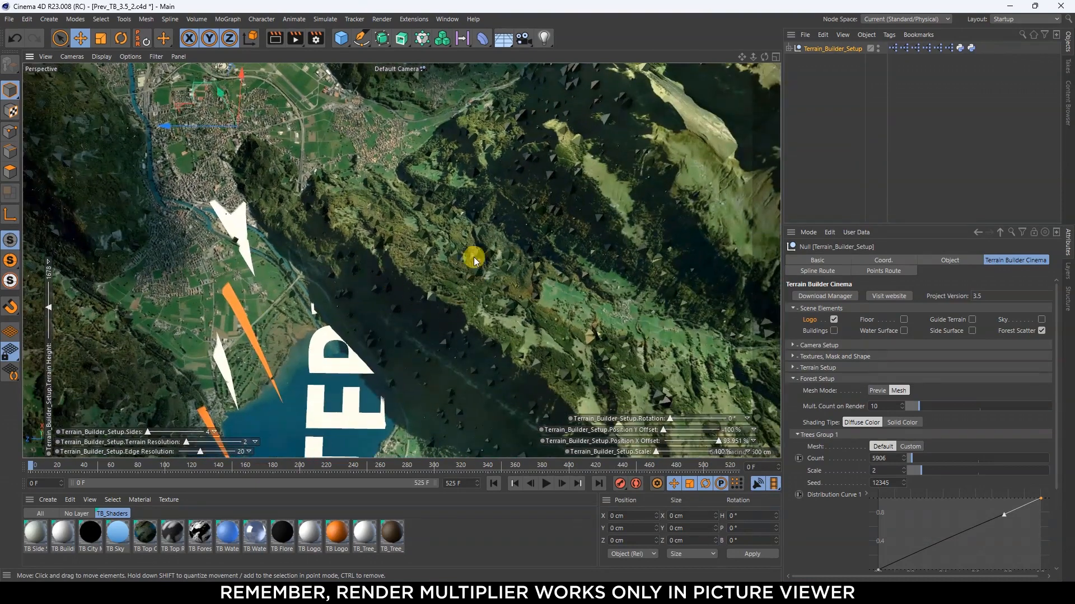
alt+drag(503, 329, 435, 264)
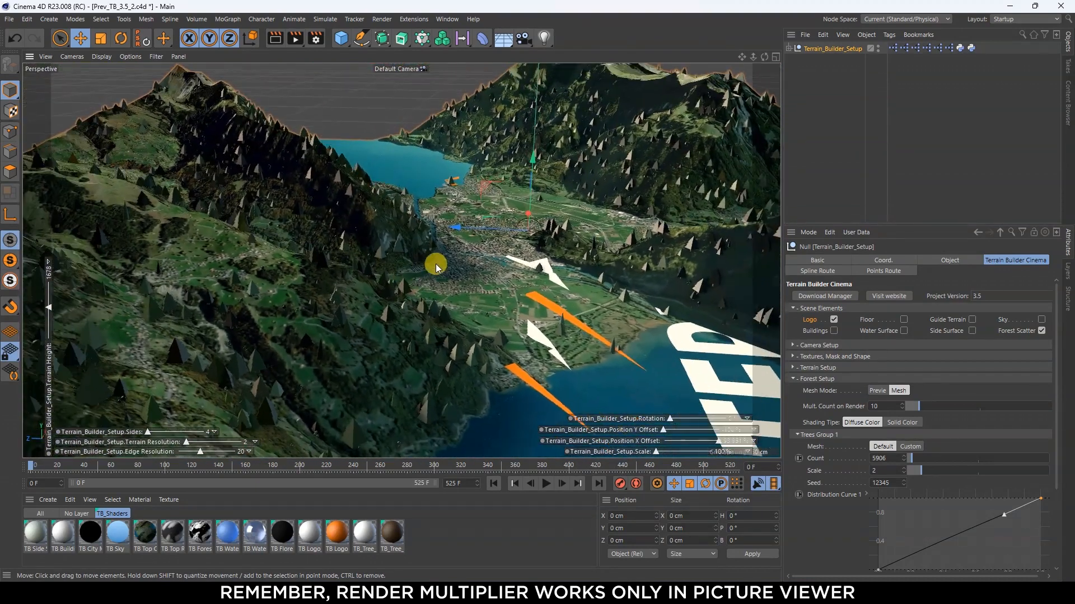
click(834, 319)
click(424, 211)
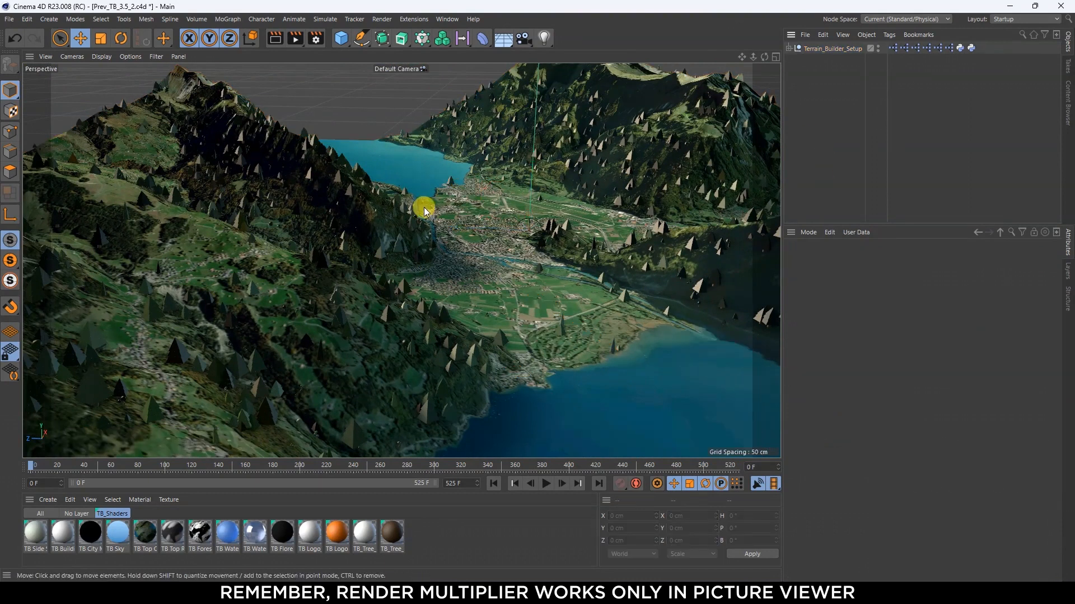
Compare a viewport render of the diffuse-colored forest with a full render in the Picture Viewer
click(274, 39)
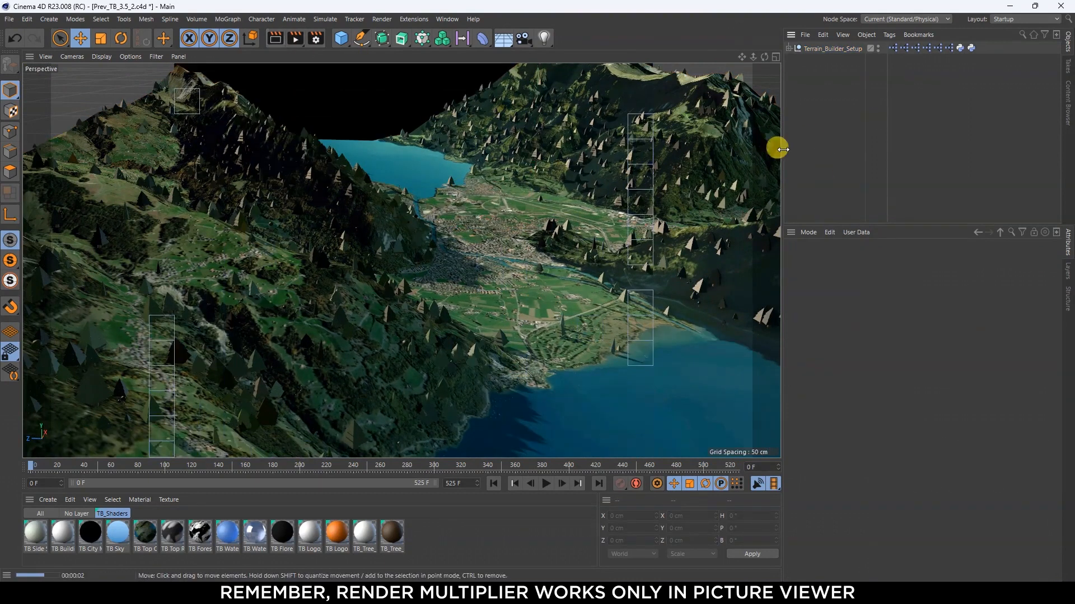
click(752, 116)
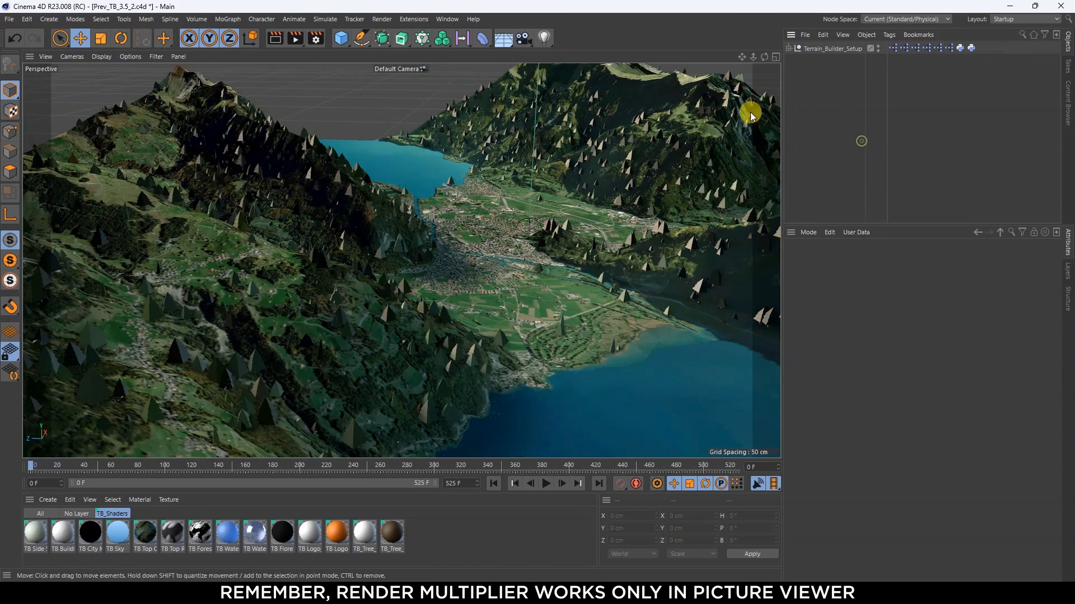
click(294, 40)
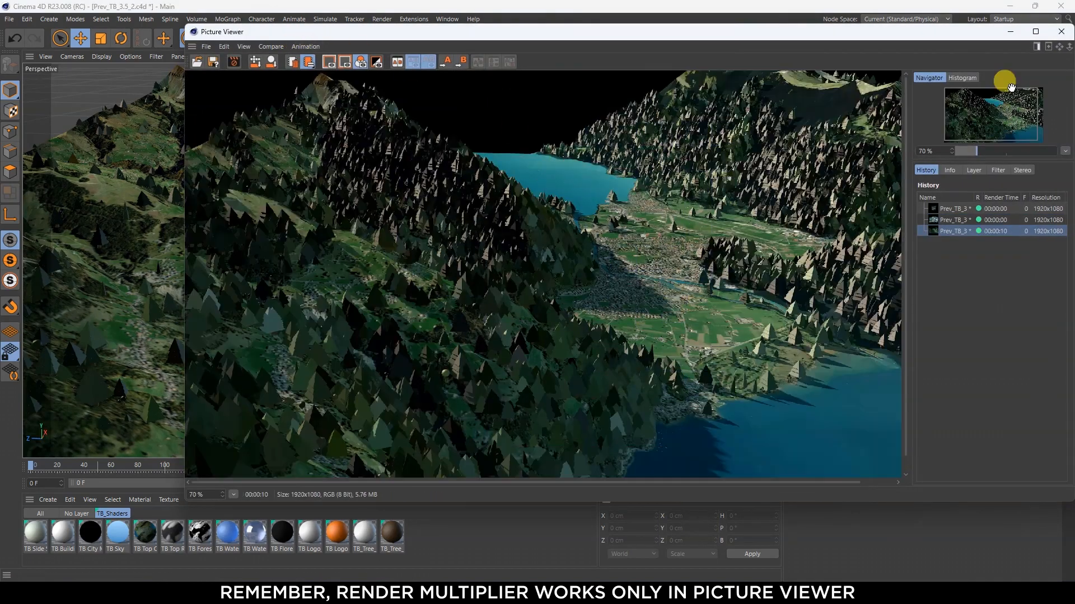
click(1061, 31)
Set Trees Group 1 of the terrain setup to a count of 11417, scale 1.9 and seed 12342
click(840, 50)
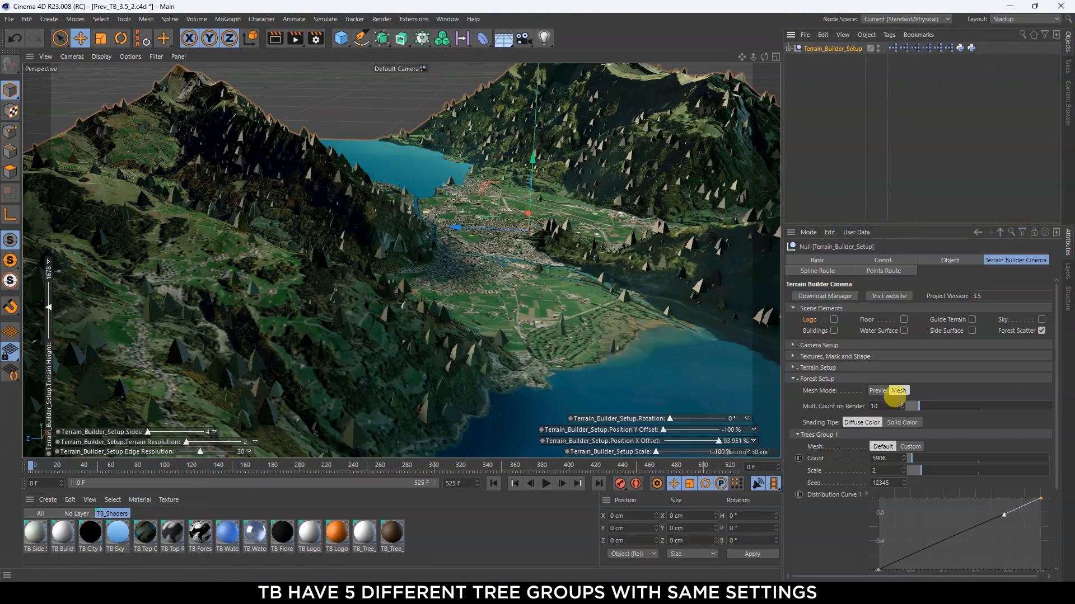
drag(858, 225, 860, 166)
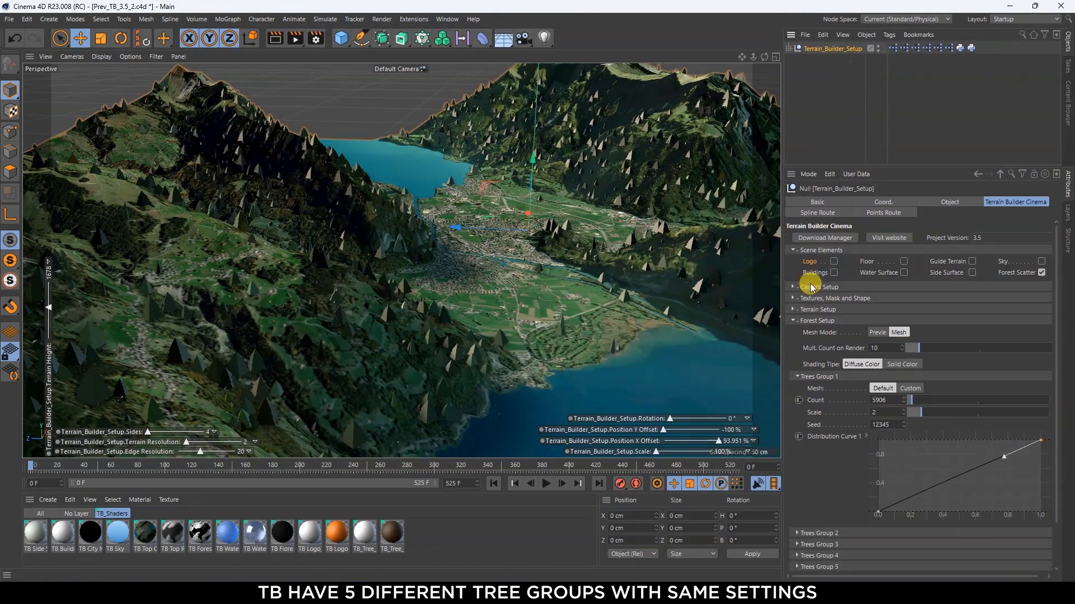
click(815, 378)
click(828, 379)
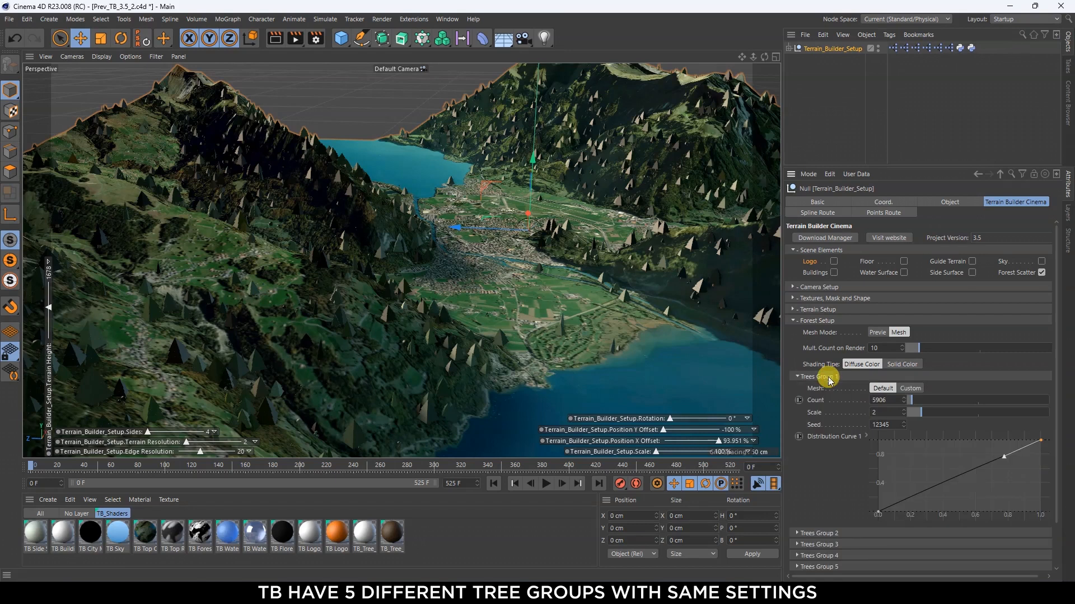
mouse_move(915, 400)
mouse_down()
mouse_move(931, 412)
mouse_move(920, 413)
mouse_up()
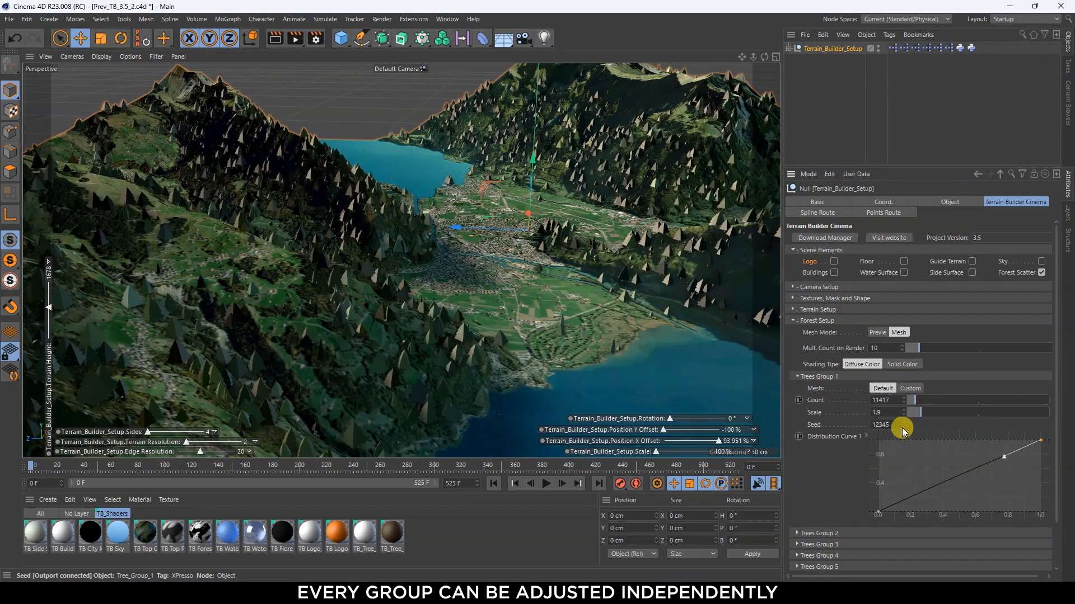
click(903, 428)
click(902, 428)
click(903, 428)
mouse_move(1048, 454)
mouse_down()
mouse_move(1047, 492)
mouse_move(1048, 466)
mouse_up()
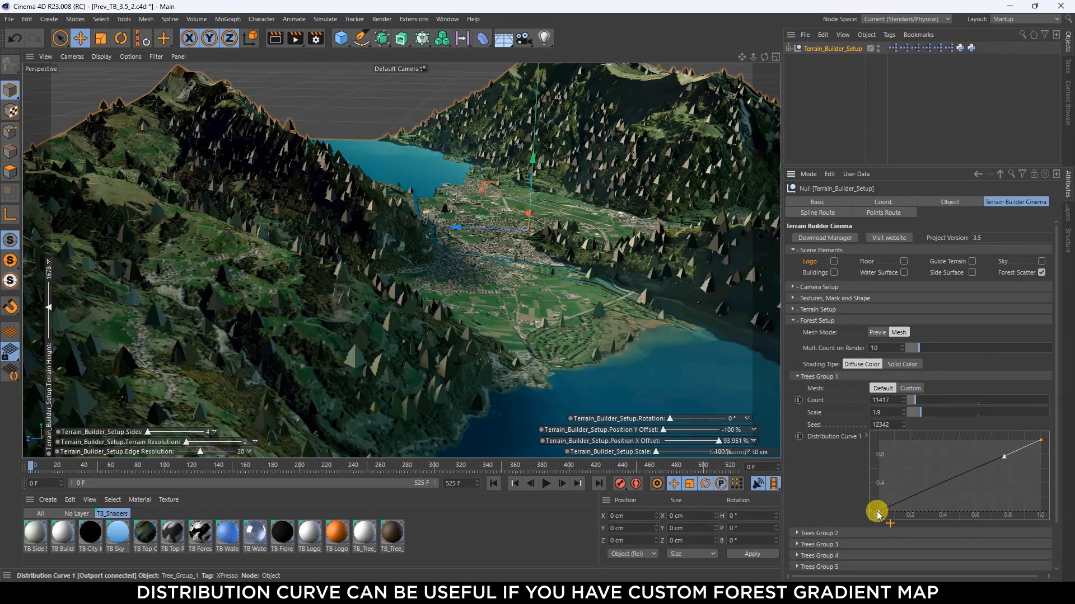
Set Trees Group 2 to count 14567 and scale 1.8, and Trees Group 3 to count 11417 and scale 4.7
click(834, 377)
click(825, 388)
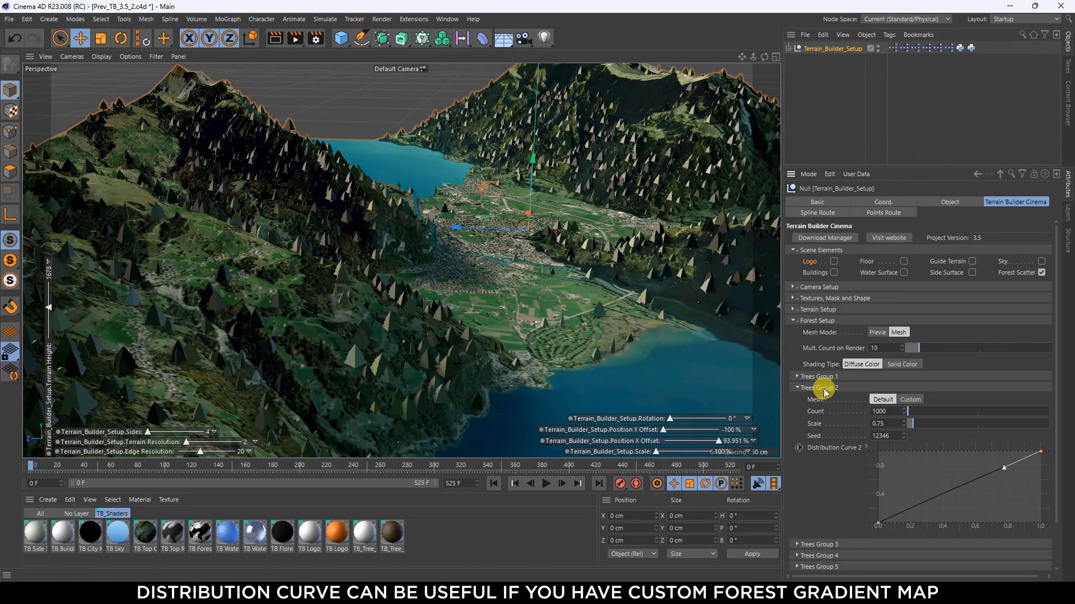
drag(911, 411, 915, 462)
click(820, 545)
scroll(822, 482, down, 3)
scroll(840, 493, down, 2)
Set the count of Trees Group 4 to 12992 and of Trees Group 5 to 10630
click(825, 508)
scroll(825, 507, down, 2)
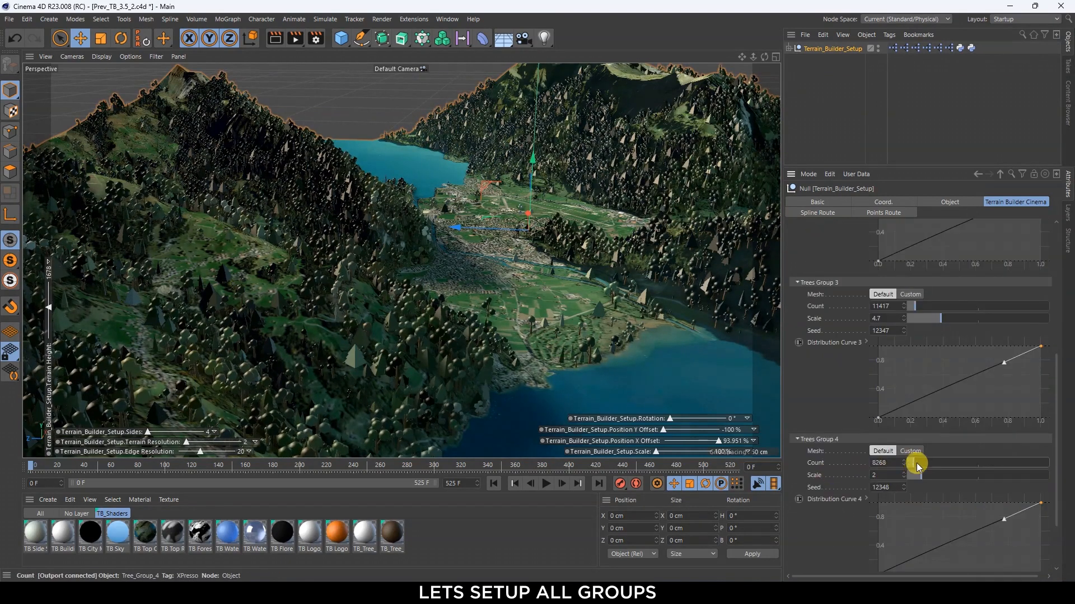
scroll(834, 498, down, 4)
click(824, 518)
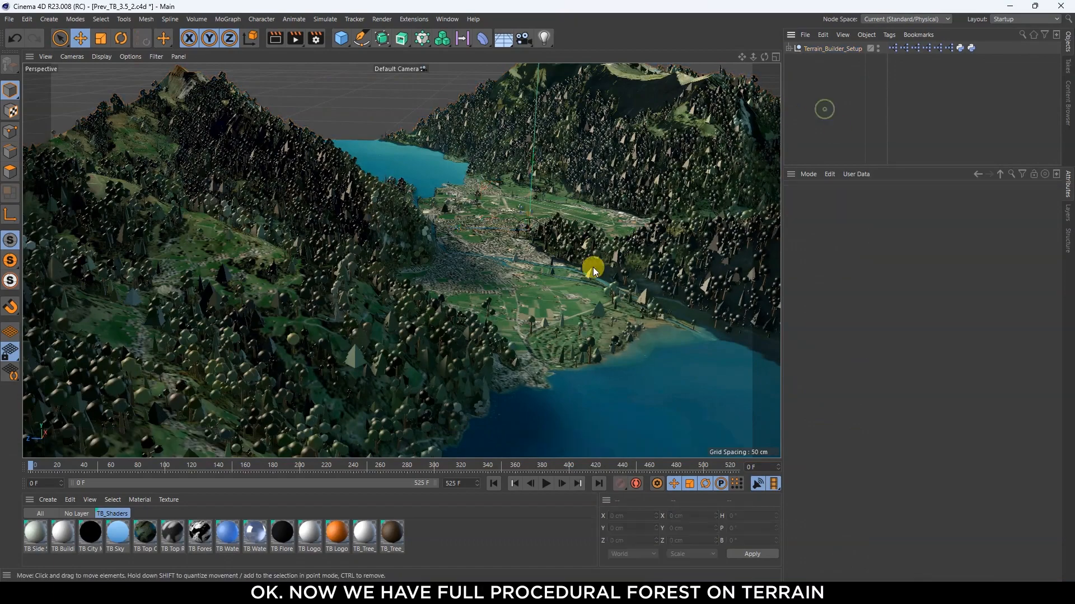
alt+drag(593, 264, 682, 144)
Reduce the counts of Trees Groups 2 to 5 to a tenth, entering 1456 for Group 2 and 1063 for Group 5
click(836, 49)
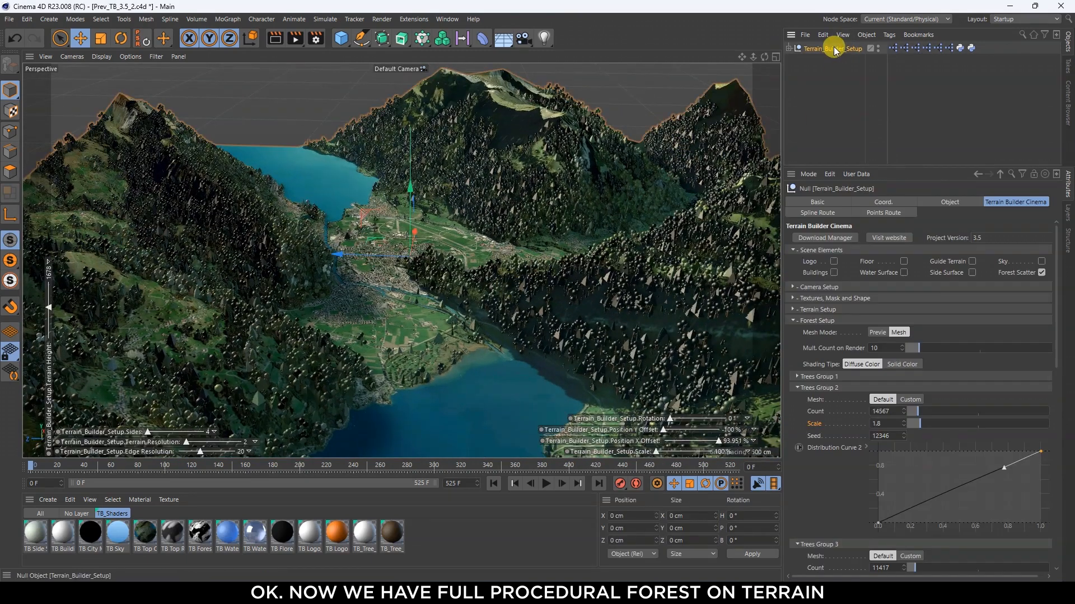
click(891, 412)
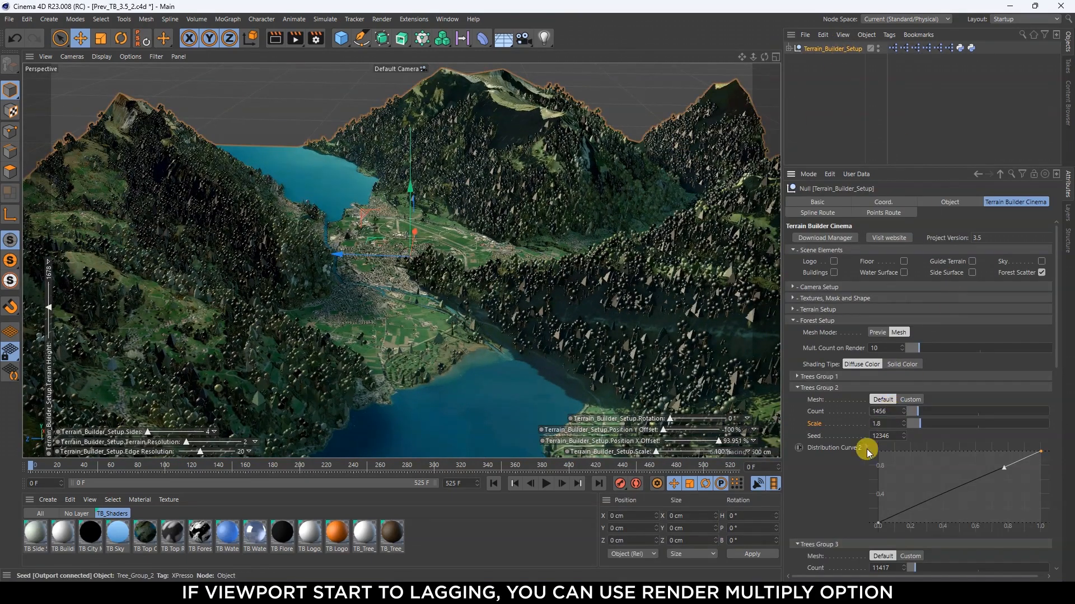
click(828, 387)
click(842, 399)
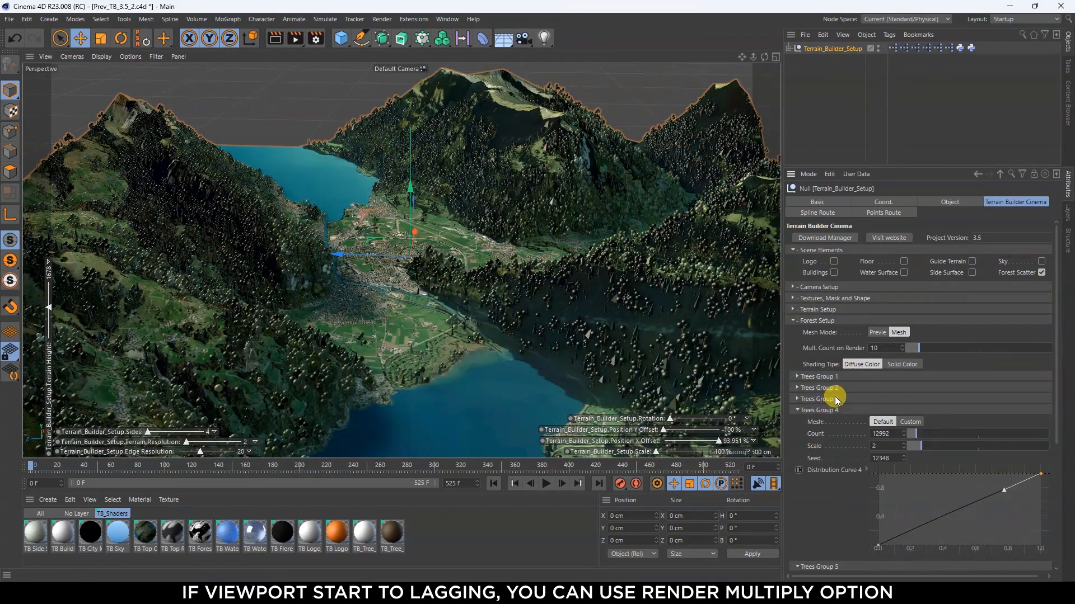
click(833, 411)
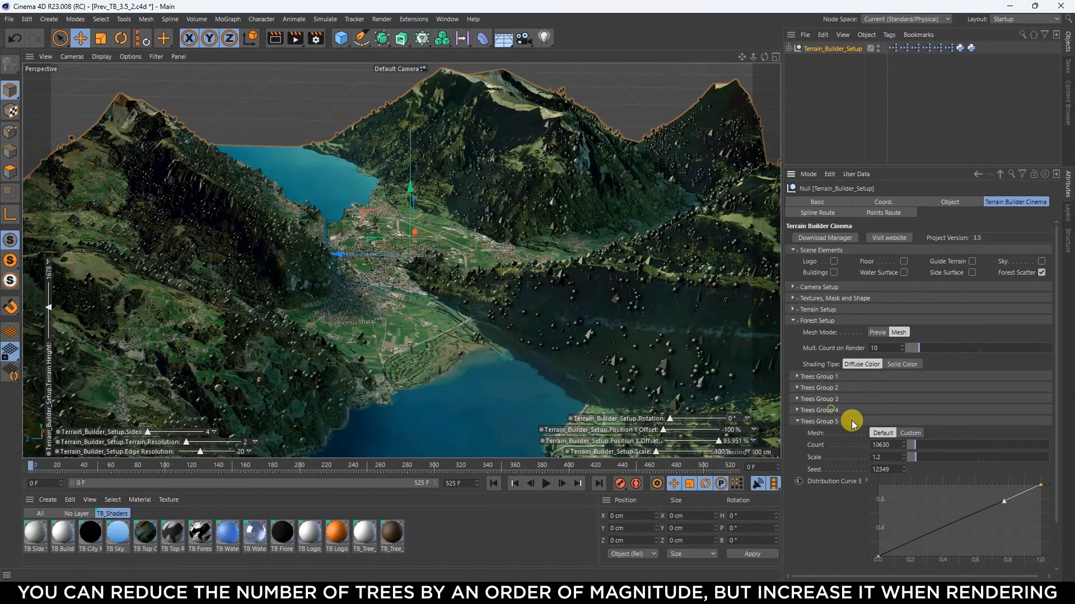
key(Return)
click(824, 130)
alt+drag(499, 282, 546, 302)
click(829, 50)
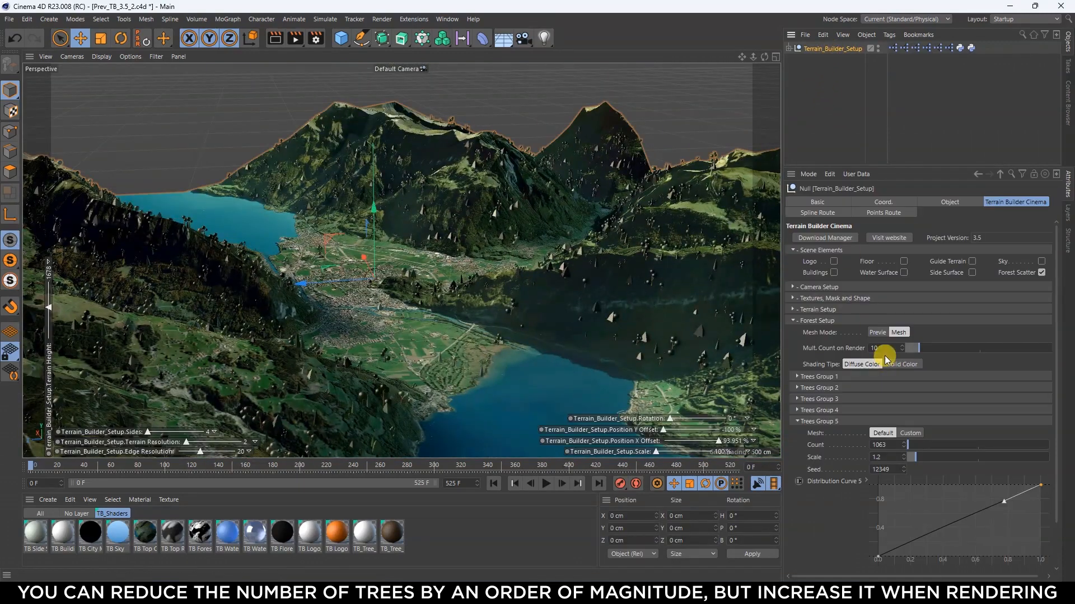
click(803, 96)
mouse_move(477, 215)
alt+mouse_down()
mouse_move(444, 233)
mouse_move(432, 216)
mouse_move(475, 212)
alt+mouse_up()
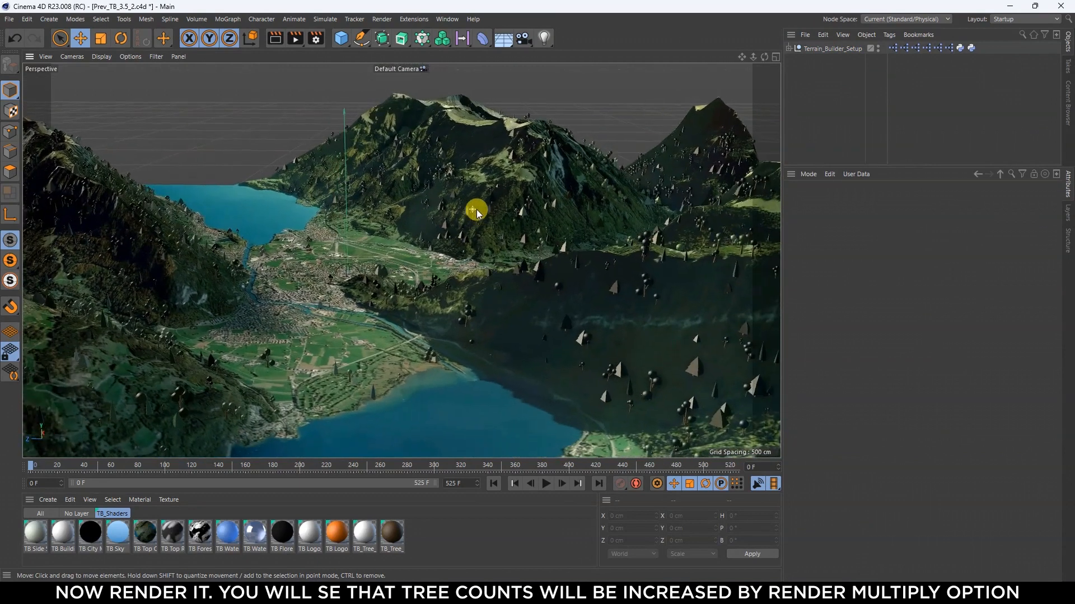
Render the terrain to the Picture Viewer to check the multiplied tree counts, and close the viewer
click(295, 39)
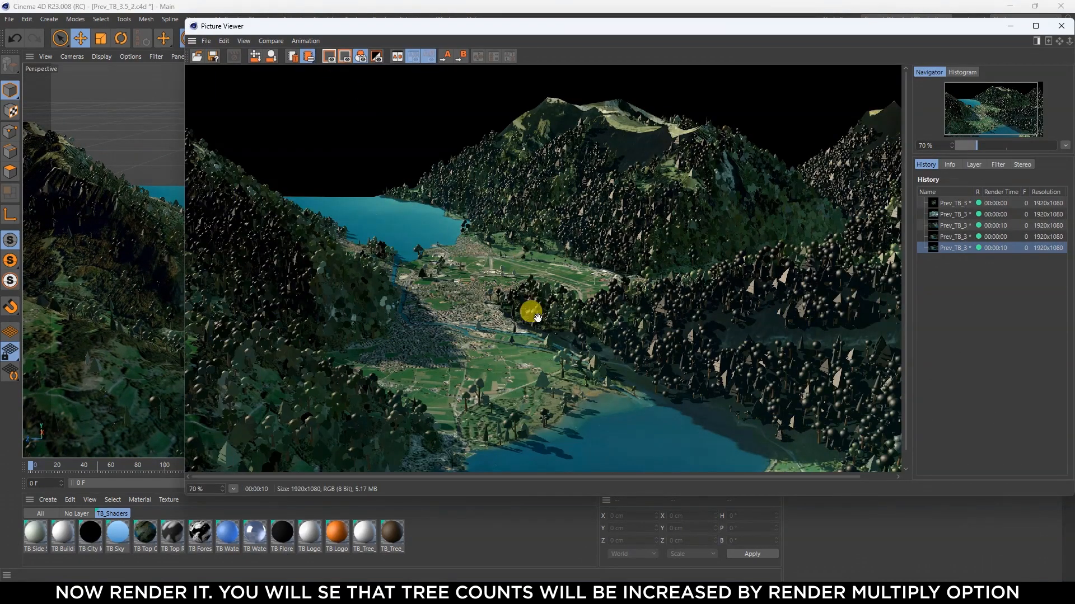
click(1061, 26)
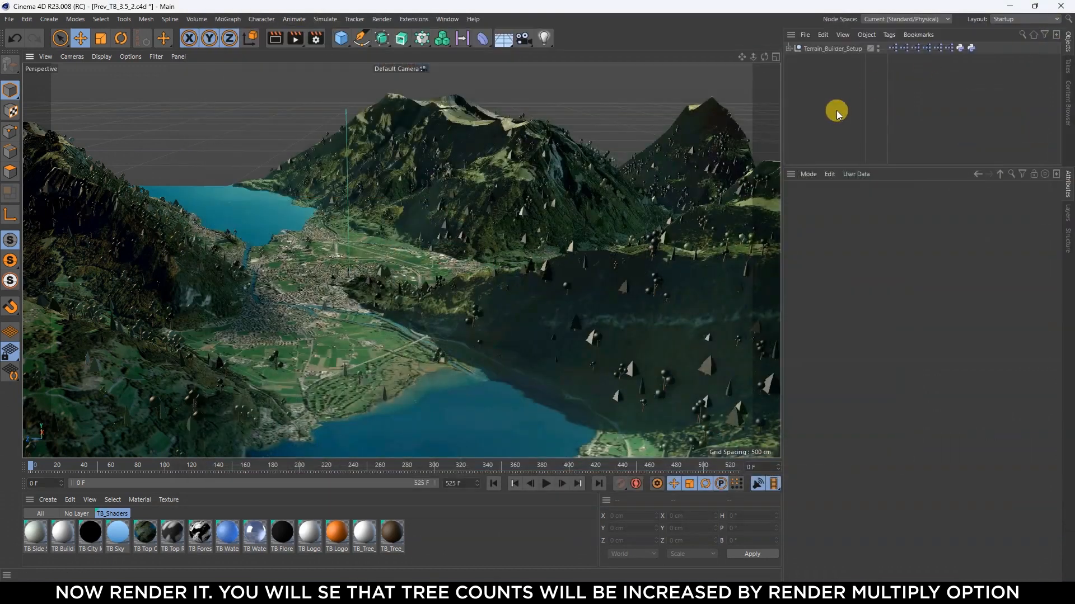
Switch the mesh type of Trees Group 1 in the terrain setup's forest settings to Custom
click(830, 50)
click(822, 420)
click(834, 378)
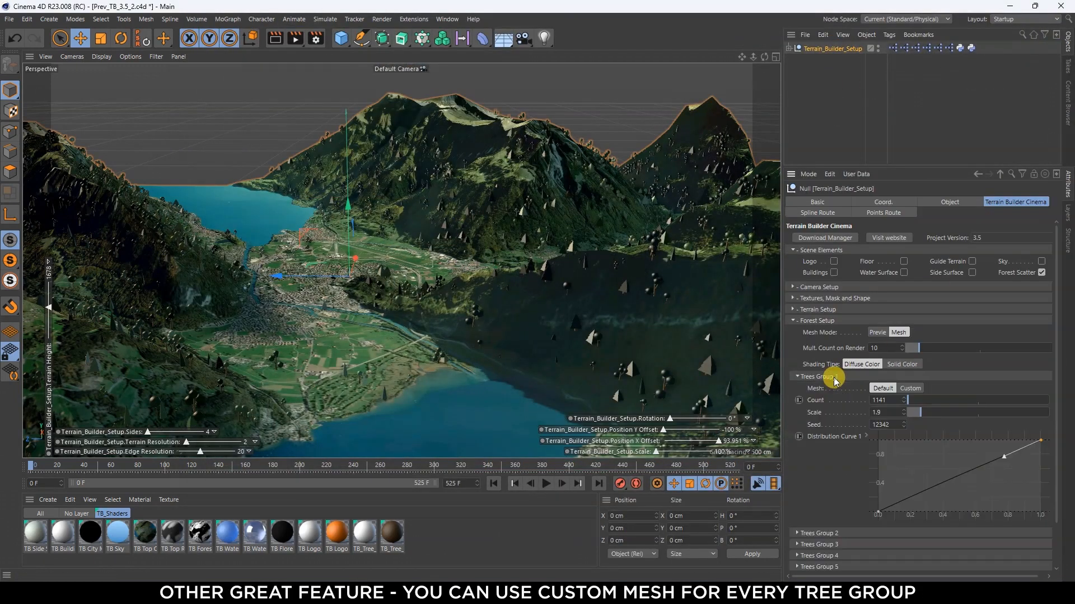
click(911, 389)
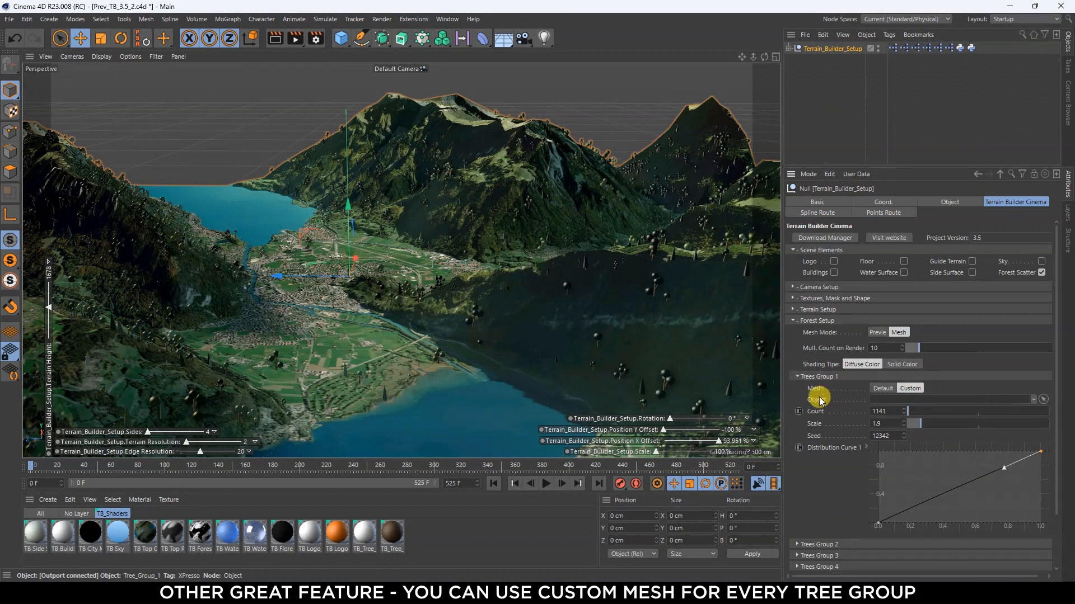
Paste the premade tree mesh into the scene as a separate object
click(808, 121)
key(ctrl+v)
click(818, 119)
Examine the pasted tree's foliage up close and the material tag assigned to its branches
click(811, 49)
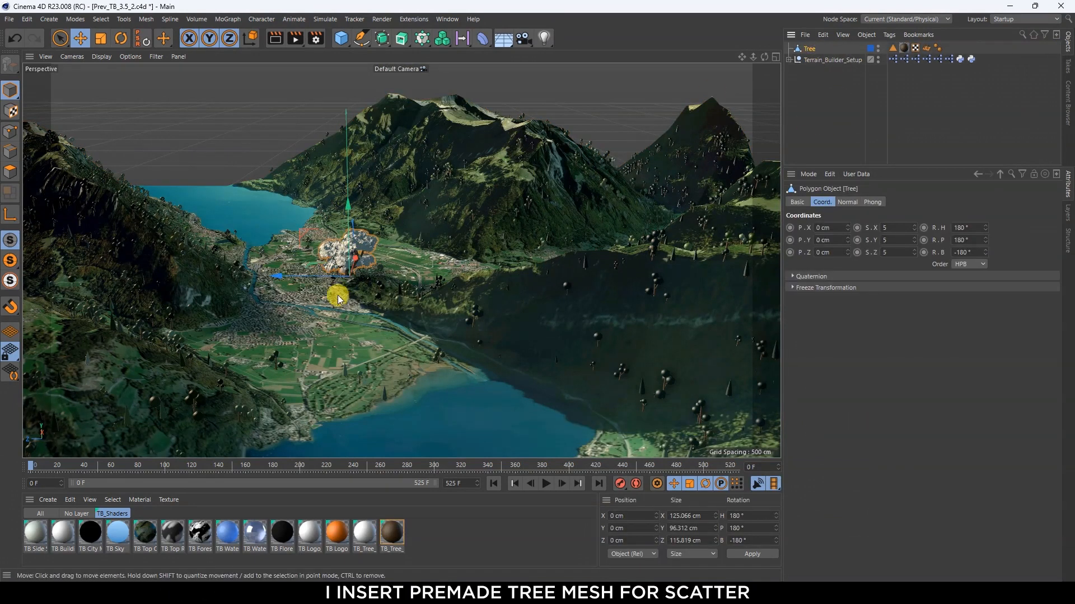
scroll(326, 242, up, 12)
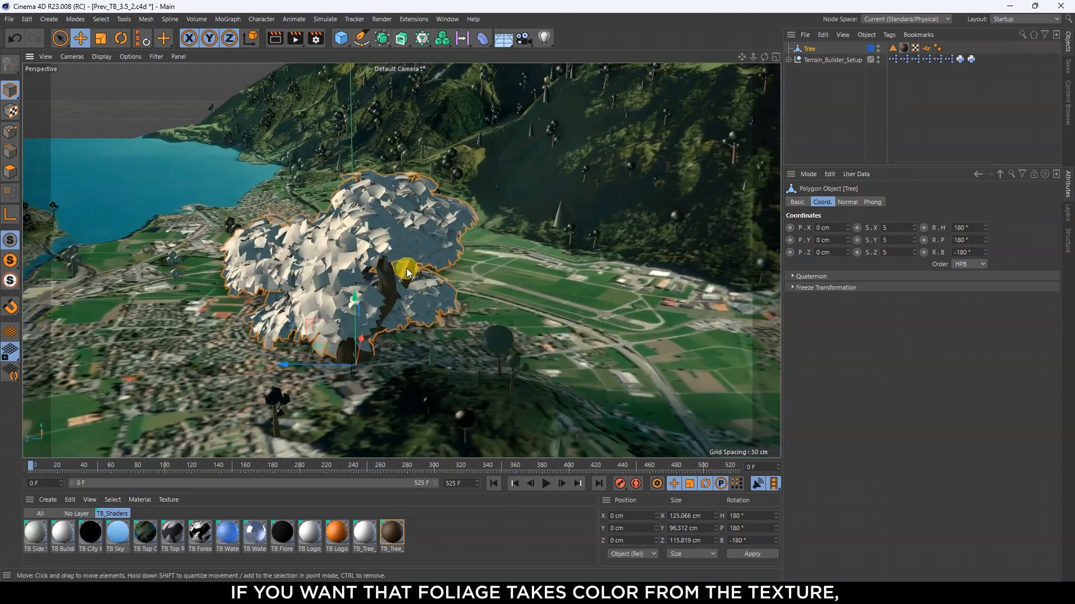
alt+drag(405, 271, 361, 316)
scroll(350, 263, up, 5)
click(904, 48)
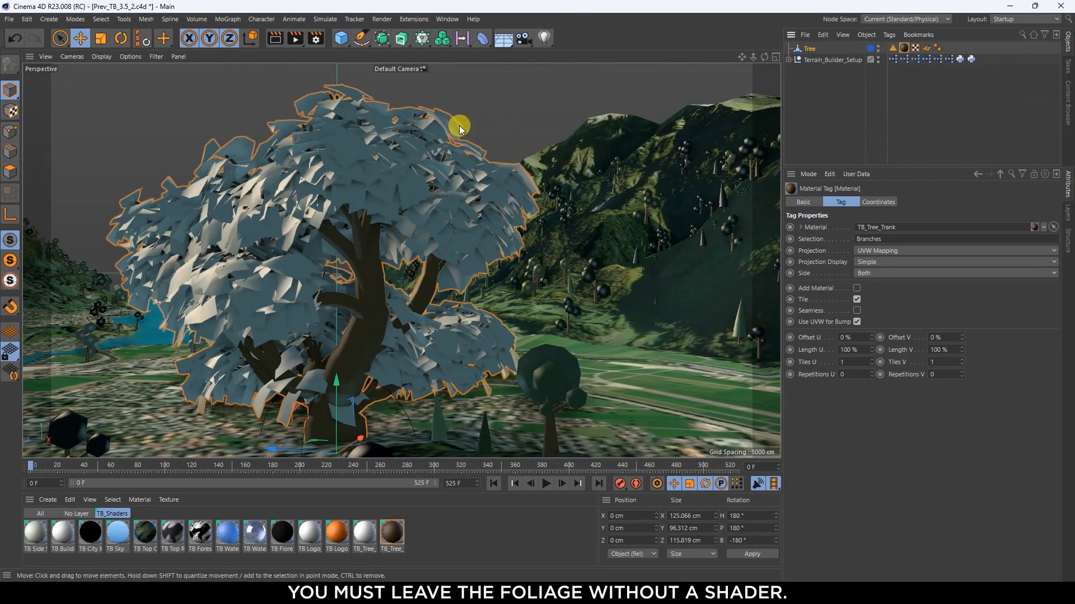
click(858, 108)
Assign the Tree mesh as the custom object of Trees Group 1 in the terrain setup
click(833, 61)
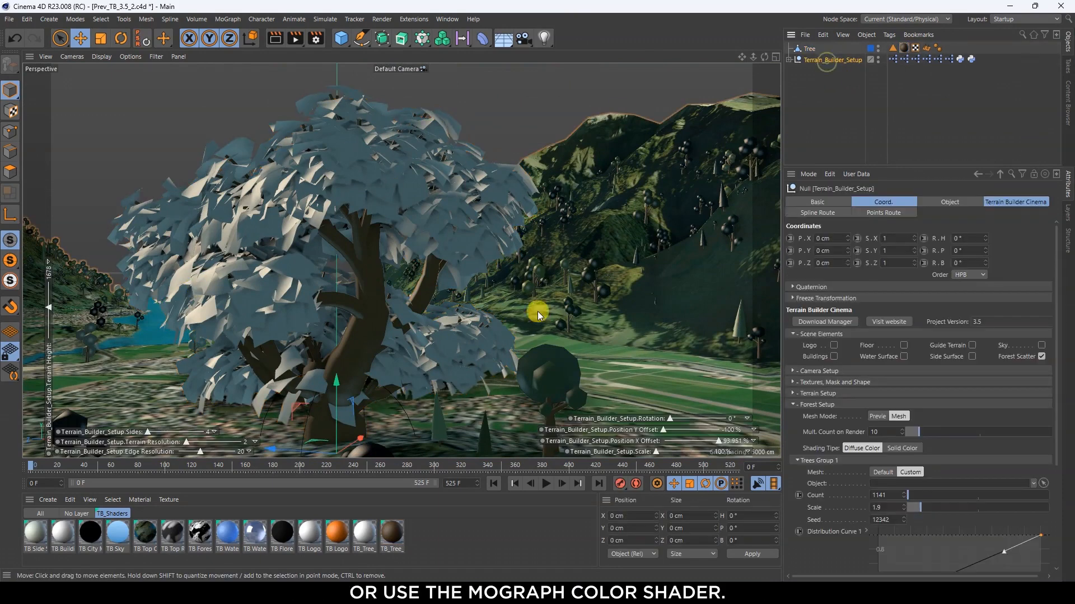
scroll(571, 340, down, 12)
alt+drag(571, 321, 568, 328)
alt+middle_drag(567, 328, 529, 207)
alt+drag(529, 206, 614, 270)
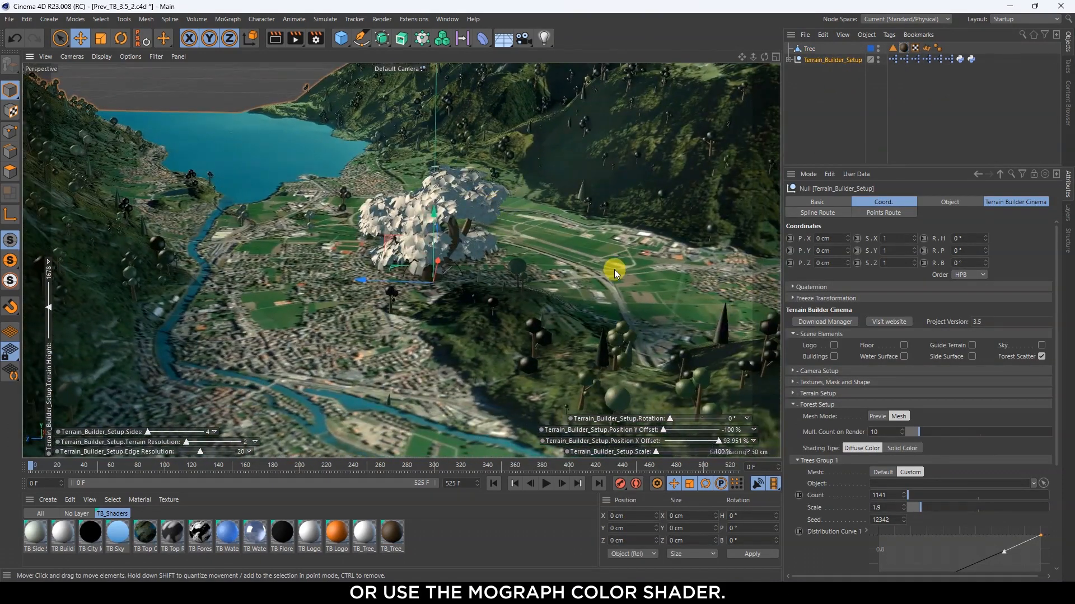
drag(809, 49, 879, 123)
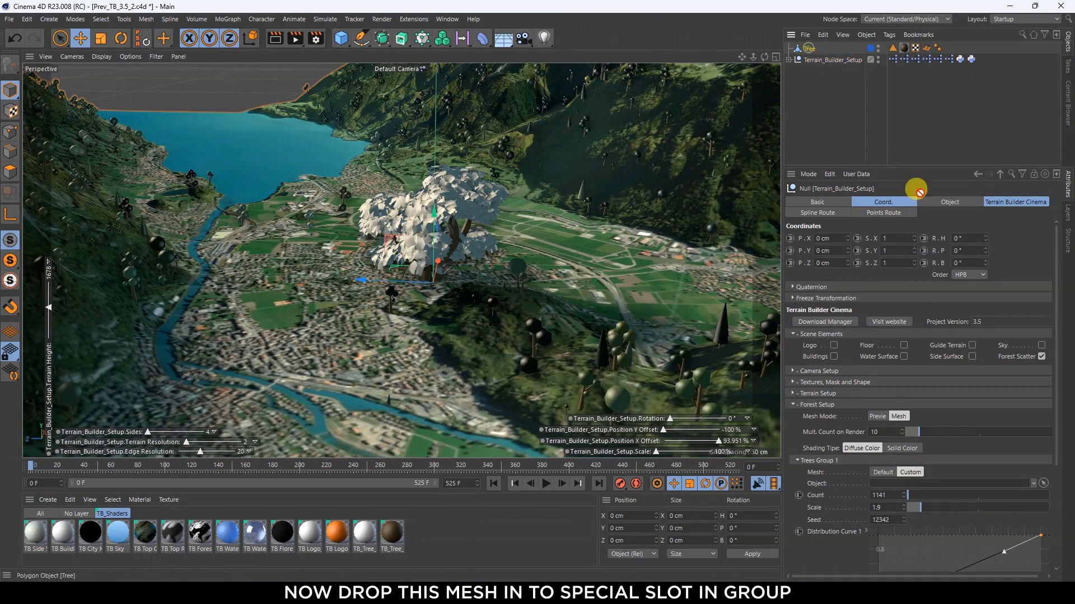
drag(883, 487, 884, 487)
alt+drag(532, 208, 521, 146)
alt+drag(619, 227, 435, 222)
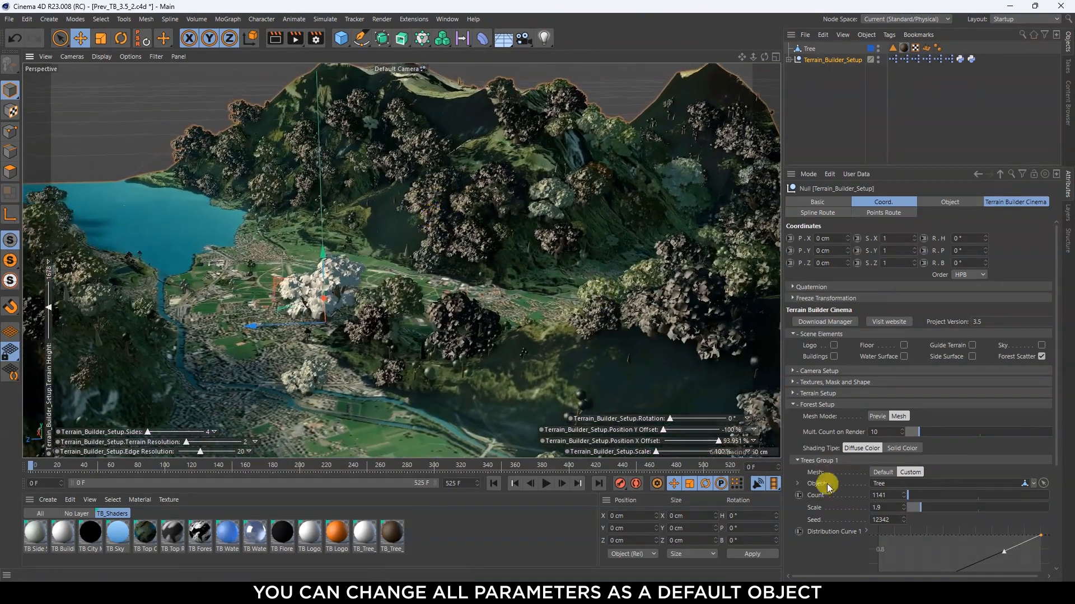
Raise the count of Trees Group 1 to 5118 for a denser forest of custom trees
drag(910, 495, 910, 496)
alt+drag(420, 271, 472, 262)
click(878, 416)
mouse_move(565, 301)
alt+mouse_down()
mouse_move(463, 336)
mouse_move(615, 289)
mouse_move(573, 319)
alt+mouse_up()
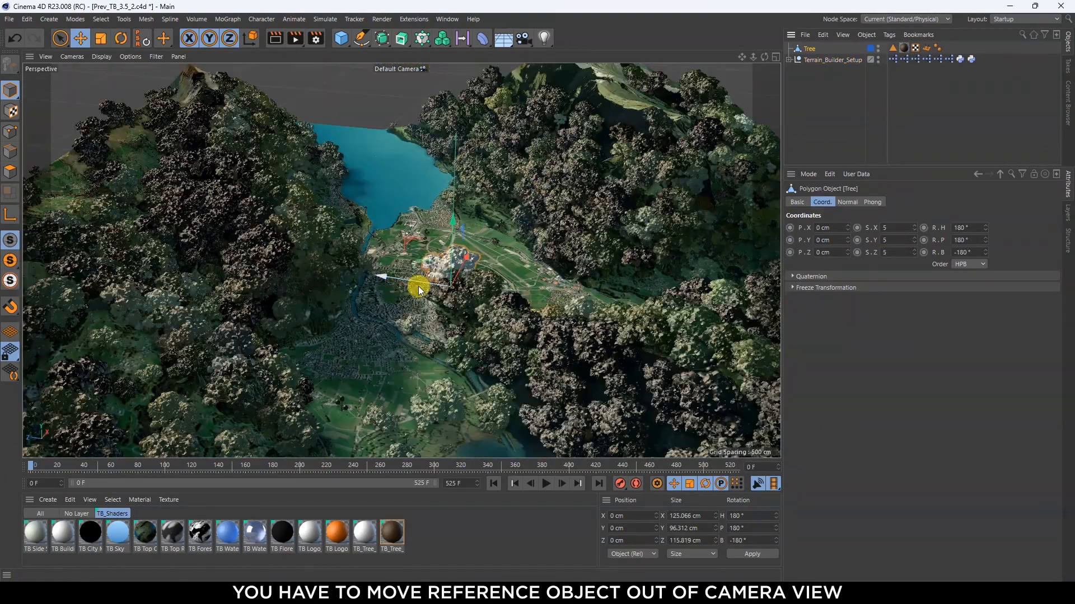
Move the reference Tree object along Z to about -1375 cm, out of the camera view
drag(432, 286, 373, 247)
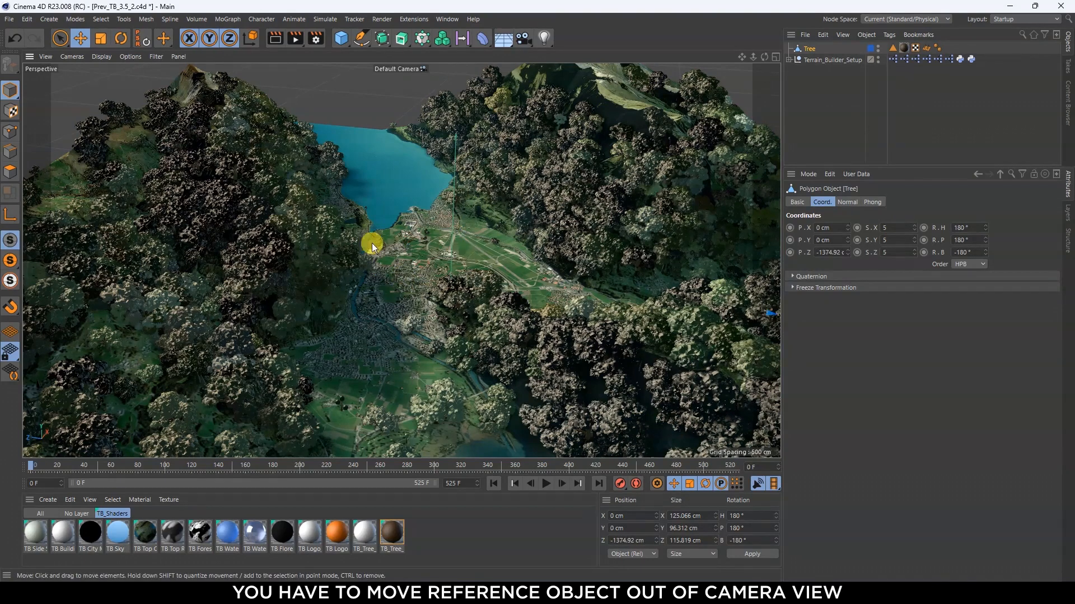
click(820, 124)
alt+drag(245, 361, 240, 335)
key(ctrl+z)
key(ctrl+z)
Set the scale of Trees Group 1 in the terrain setup to 1
click(771, 139)
alt+drag(343, 329, 386, 274)
click(832, 59)
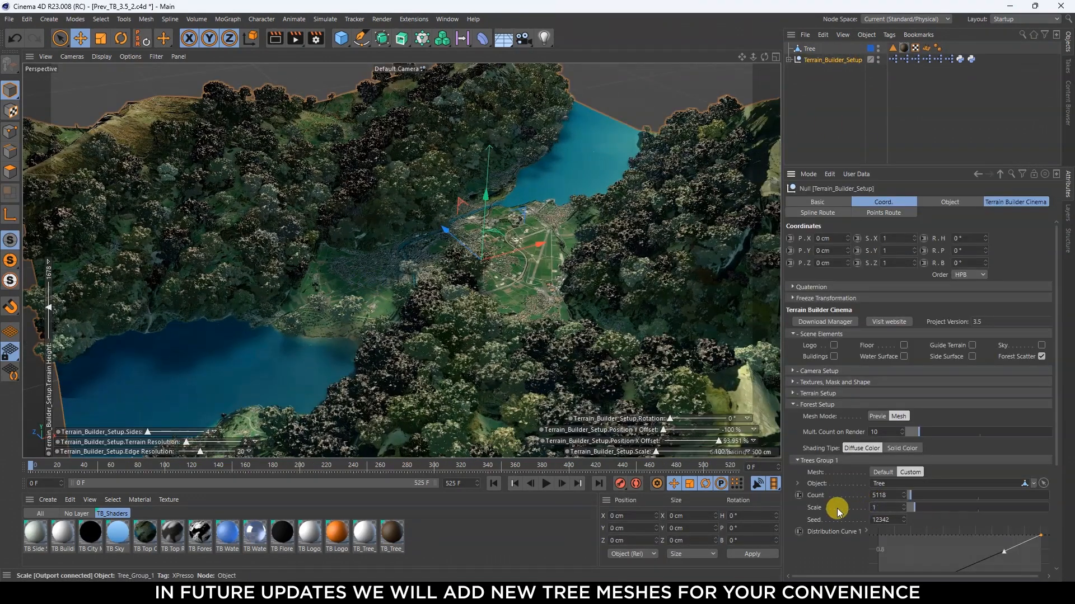
click(846, 134)
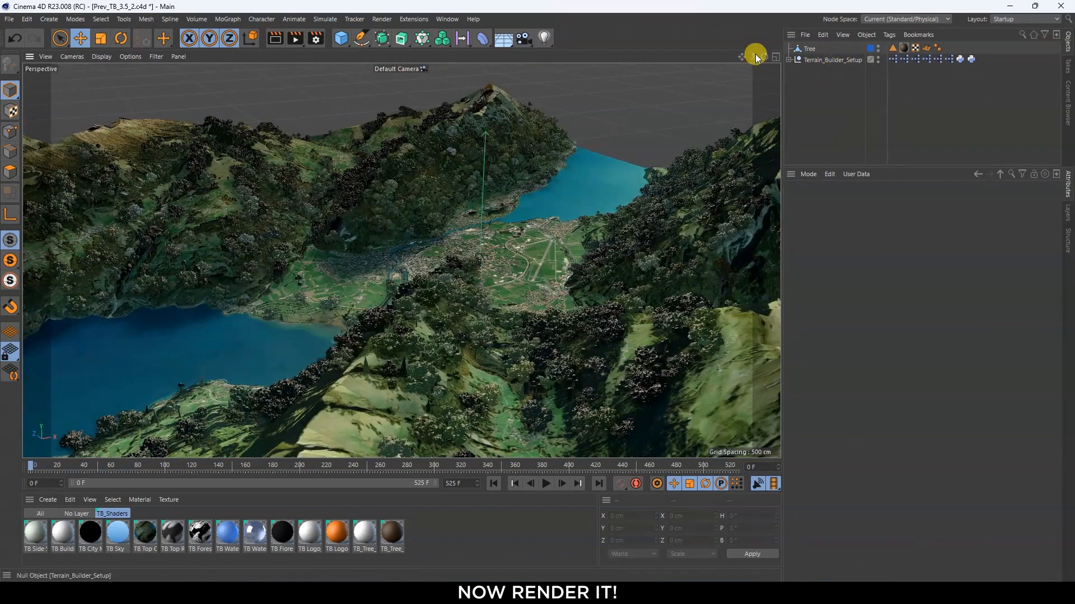
Render the terrain with the custom trees to the Picture Viewer, inspect the whole image, and close the viewer
click(295, 38)
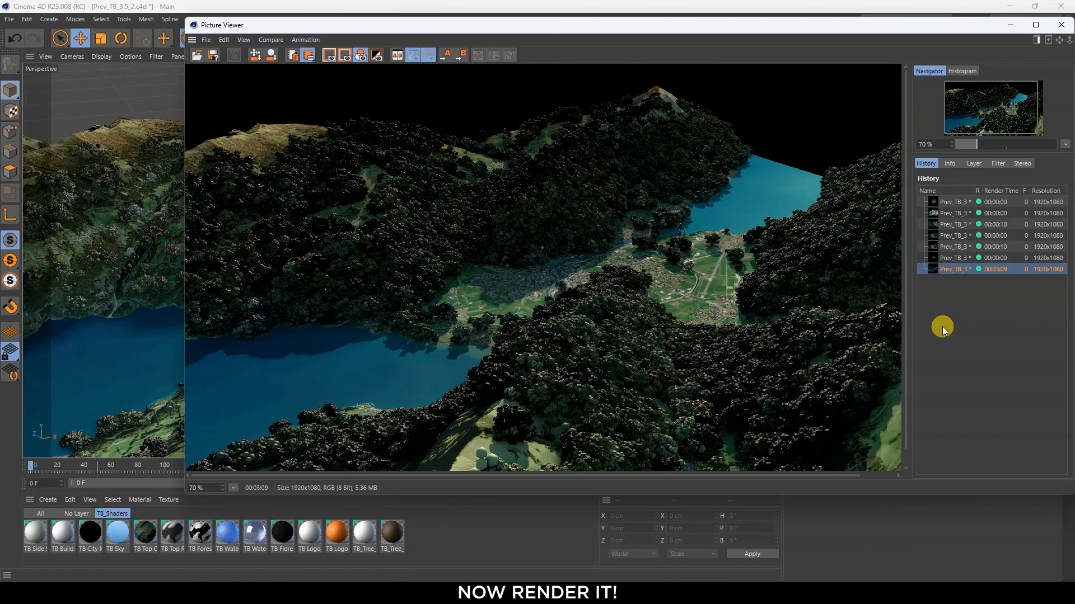
scroll(616, 323, down, 2)
scroll(710, 328, up, 1)
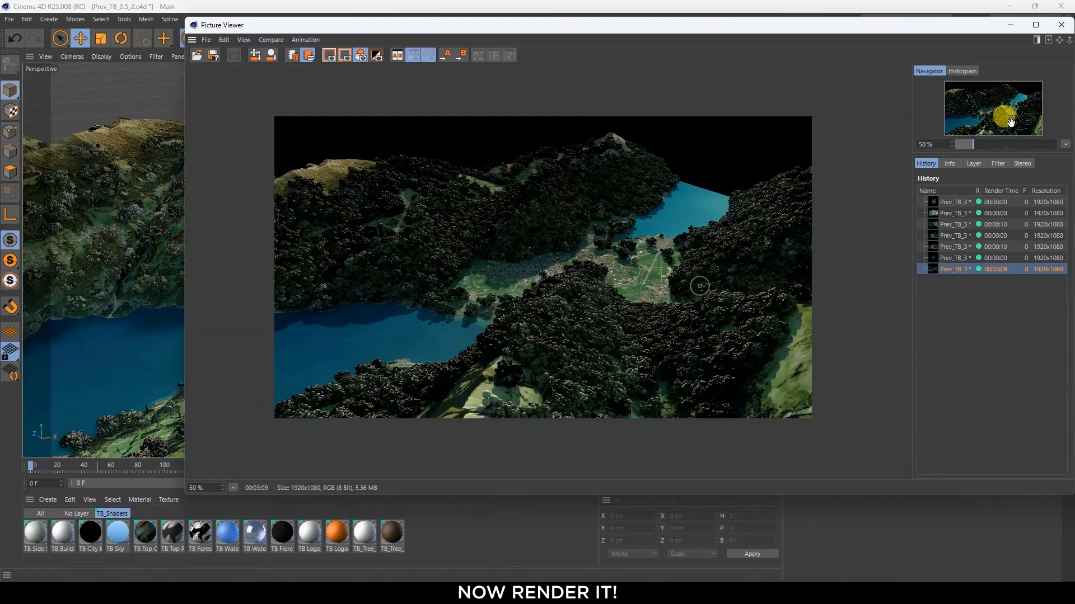
click(1062, 26)
alt+drag(343, 260, 447, 278)
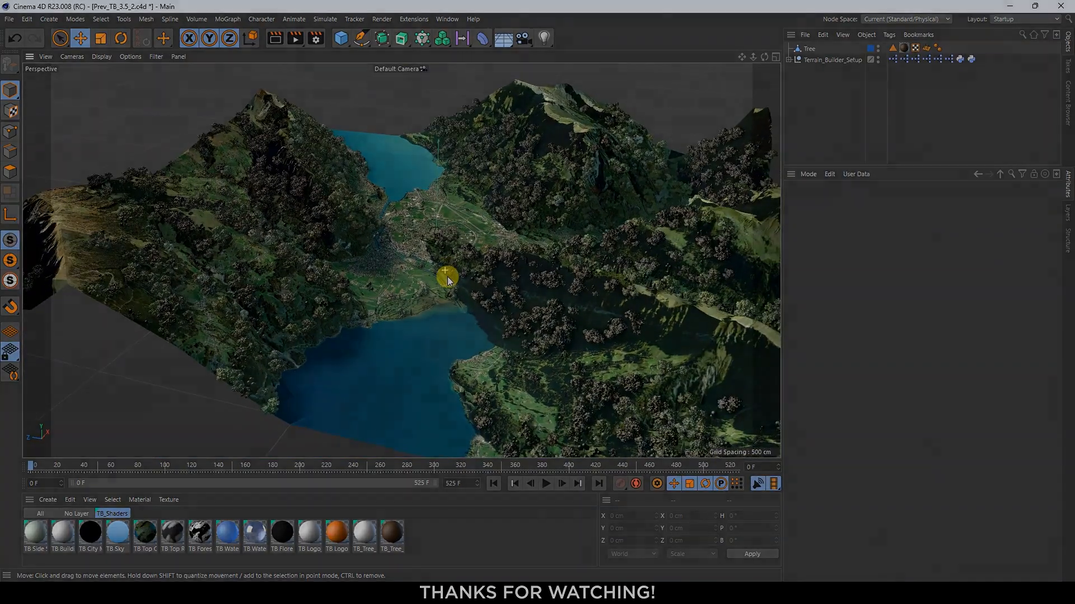